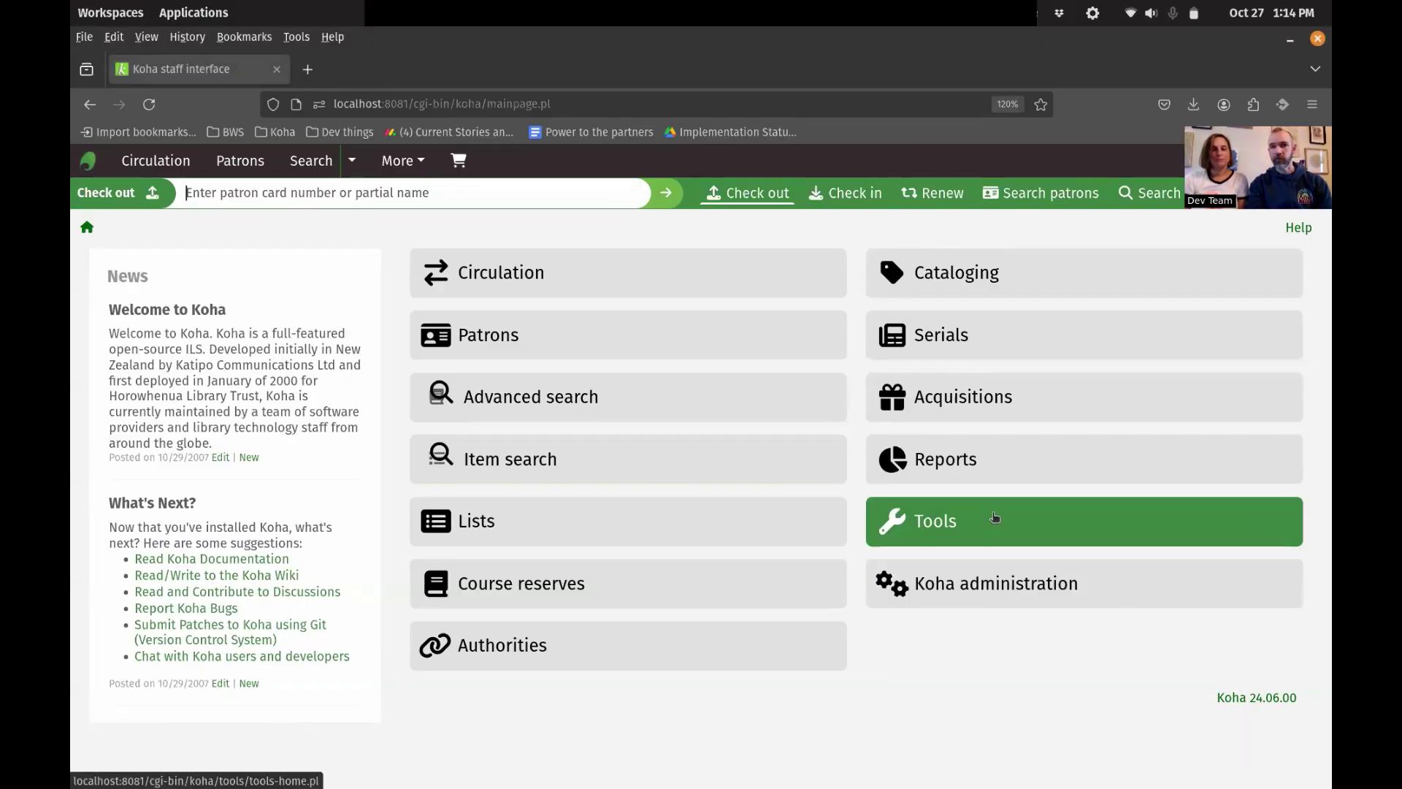
Step: Open the Interactive Inventory plugin from the Tools page
{"action": "left_click", "coordinate": [970, 524]}
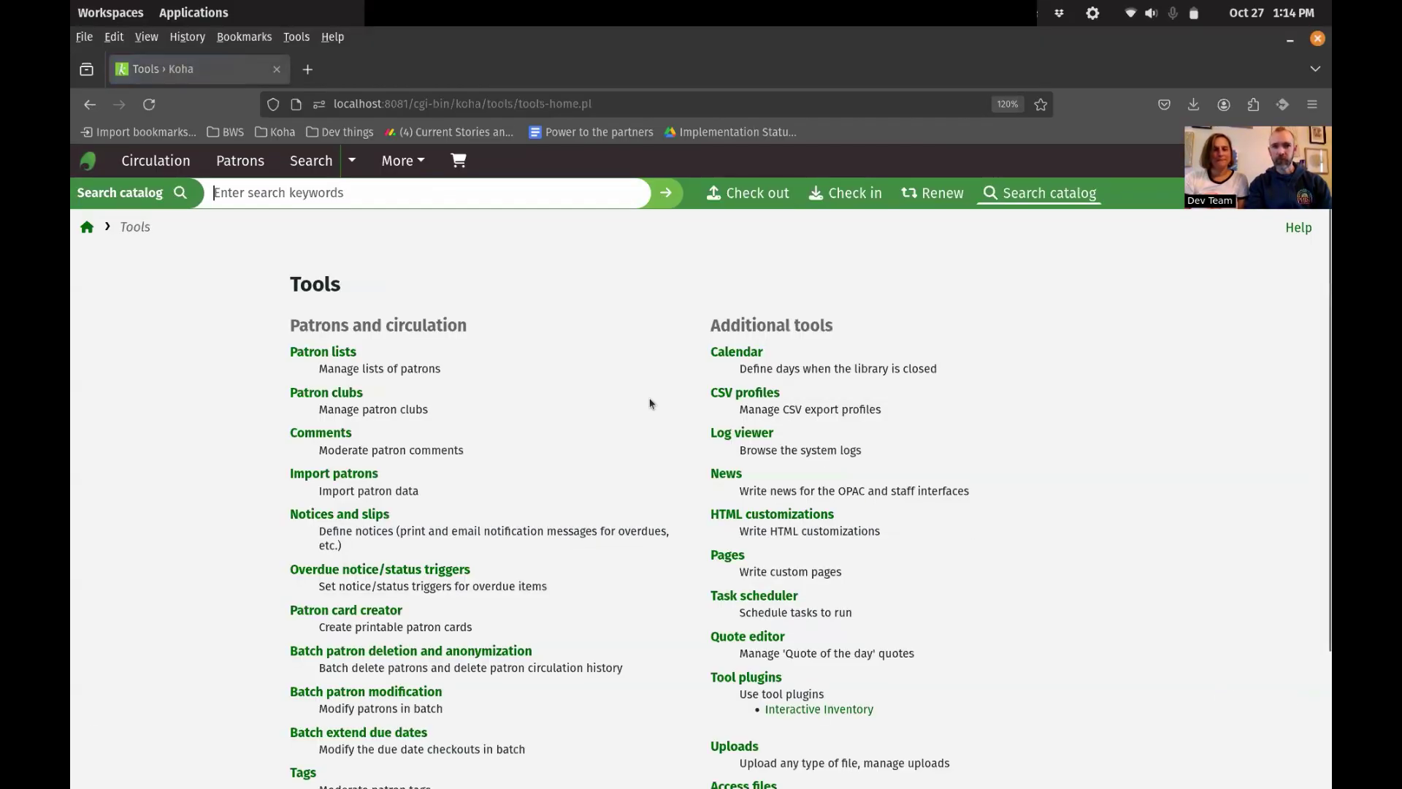
{"action": "left_click", "coordinate": [823, 712]}
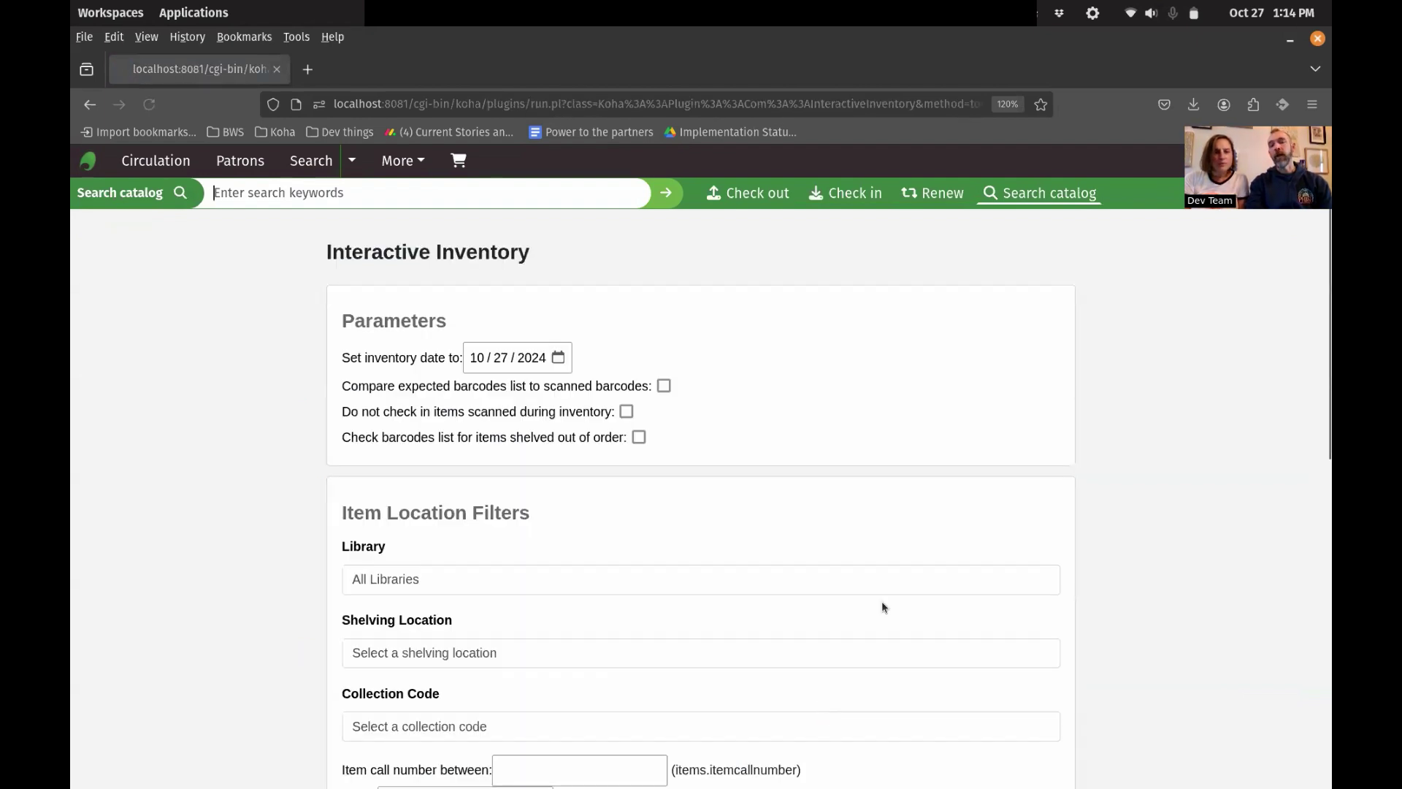
{"action": "scroll", "coordinate": [1060, 433], "scroll_direction": "down", "scroll_amount": 8}
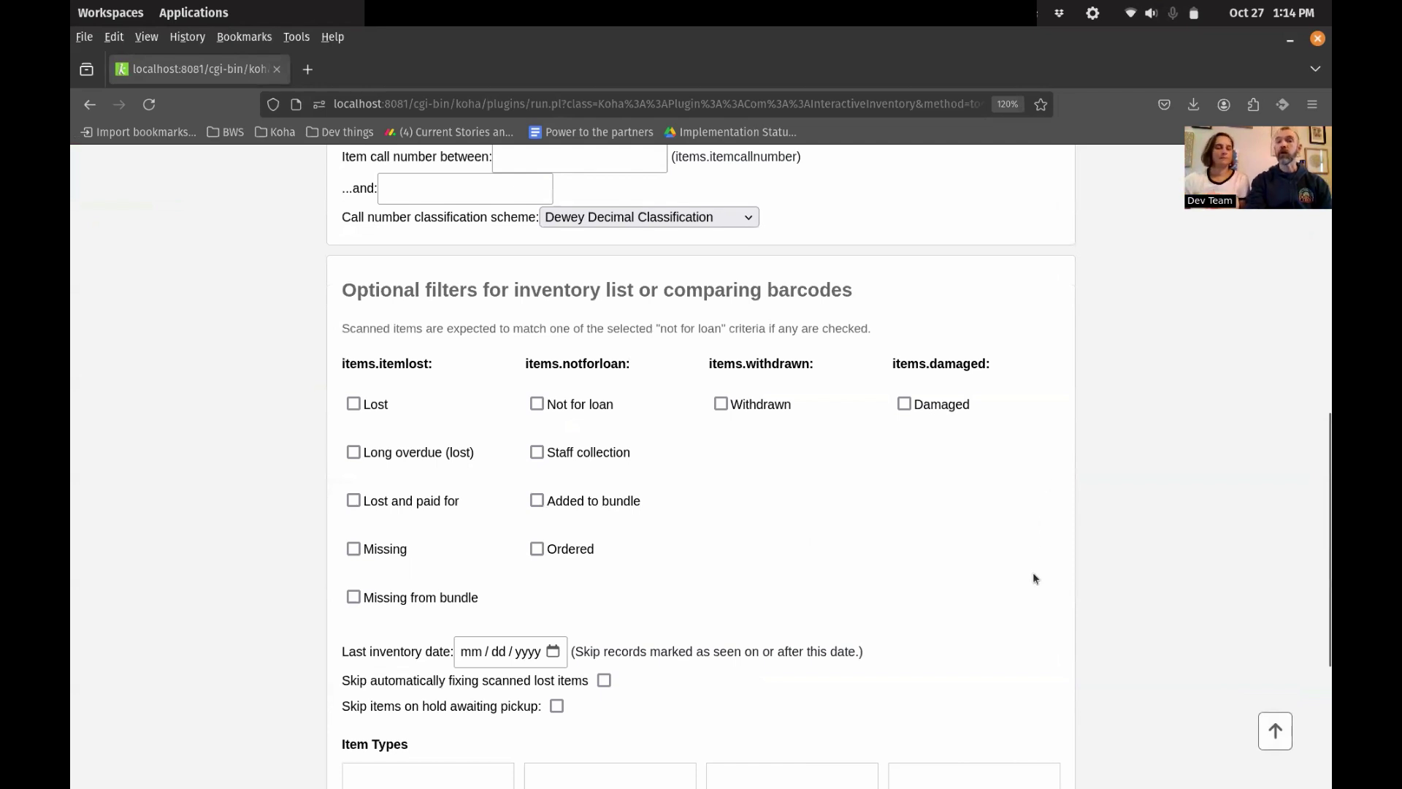
{"action": "scroll", "coordinate": [1033, 577], "scroll_direction": "down", "scroll_amount": 4}
{"action": "scroll", "coordinate": [1032, 573], "scroll_direction": "up", "scroll_amount": 12}
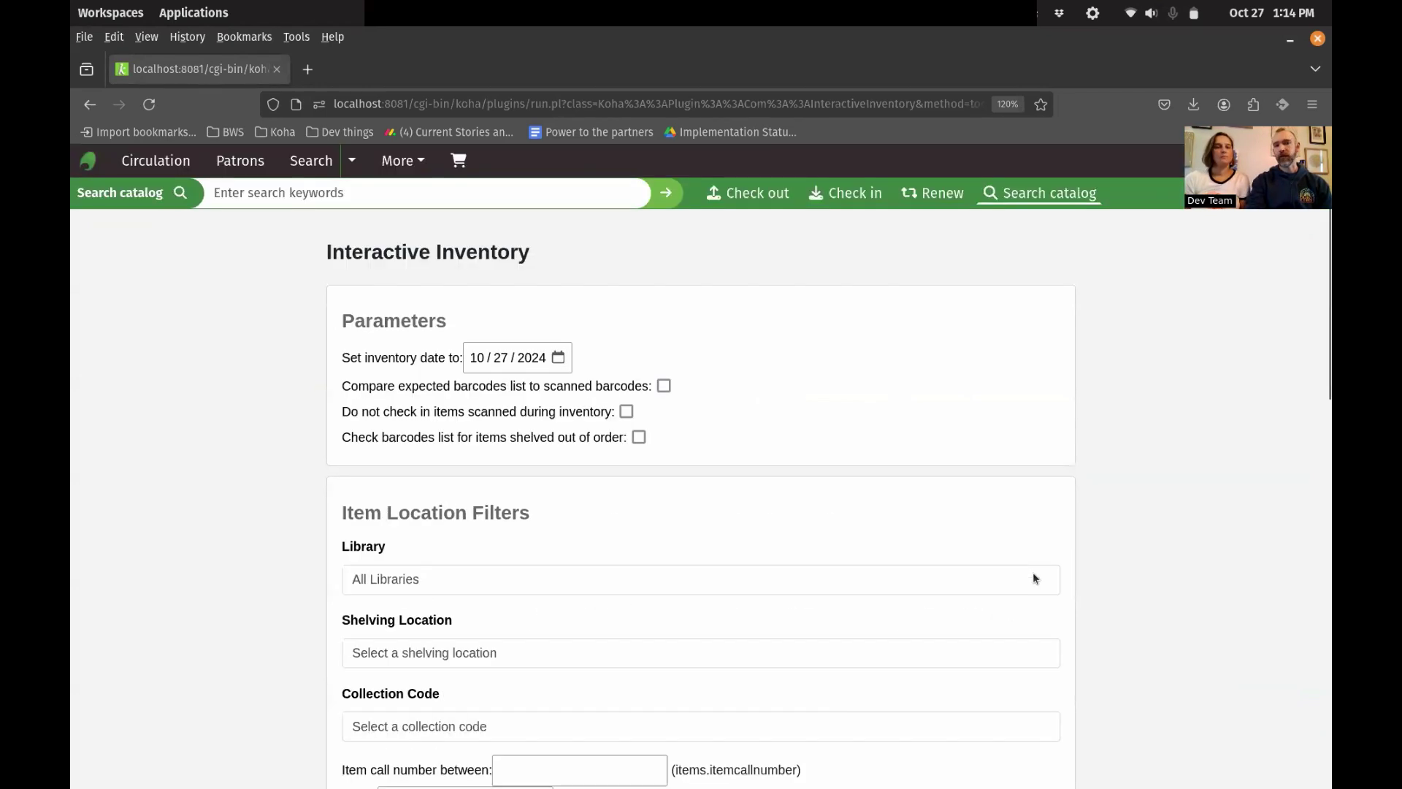
Step: Enable 'Do not check in' and out-of-order checks, limit to On display, and submit
{"action": "left_click", "coordinate": [627, 413]}
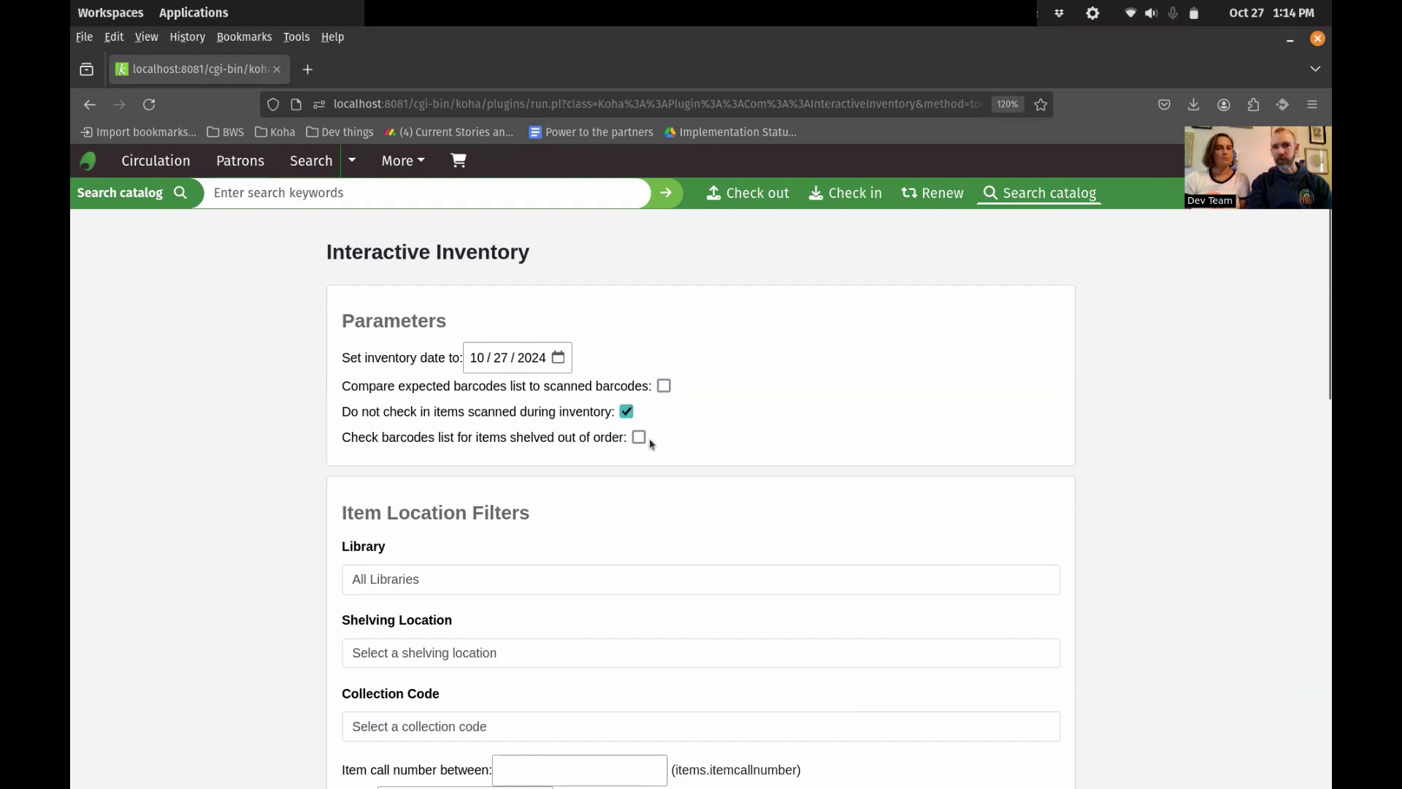
{"action": "left_click", "coordinate": [639, 438]}
{"action": "scroll", "coordinate": [812, 474], "scroll_direction": "down", "scroll_amount": 5}
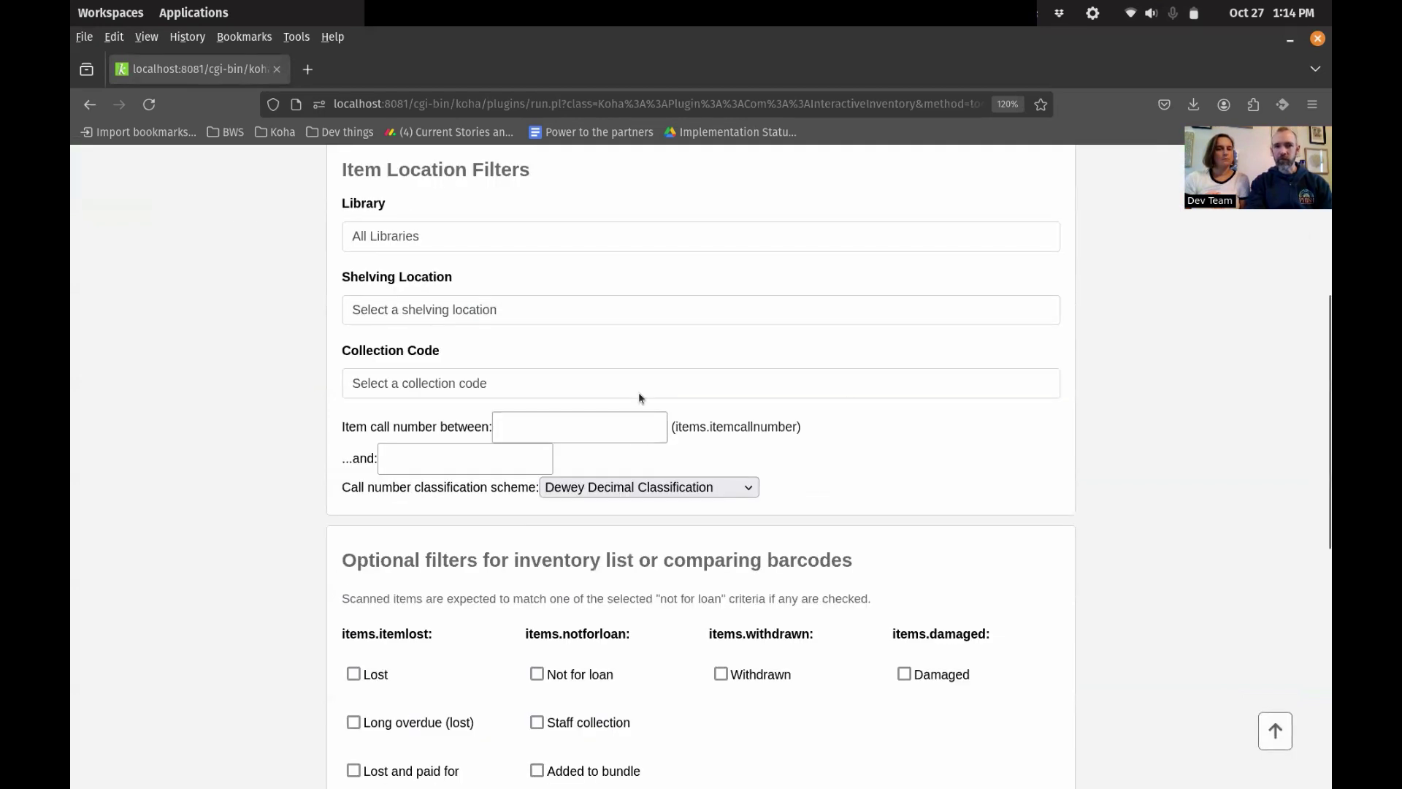
{"action": "left_click", "coordinate": [549, 308]}
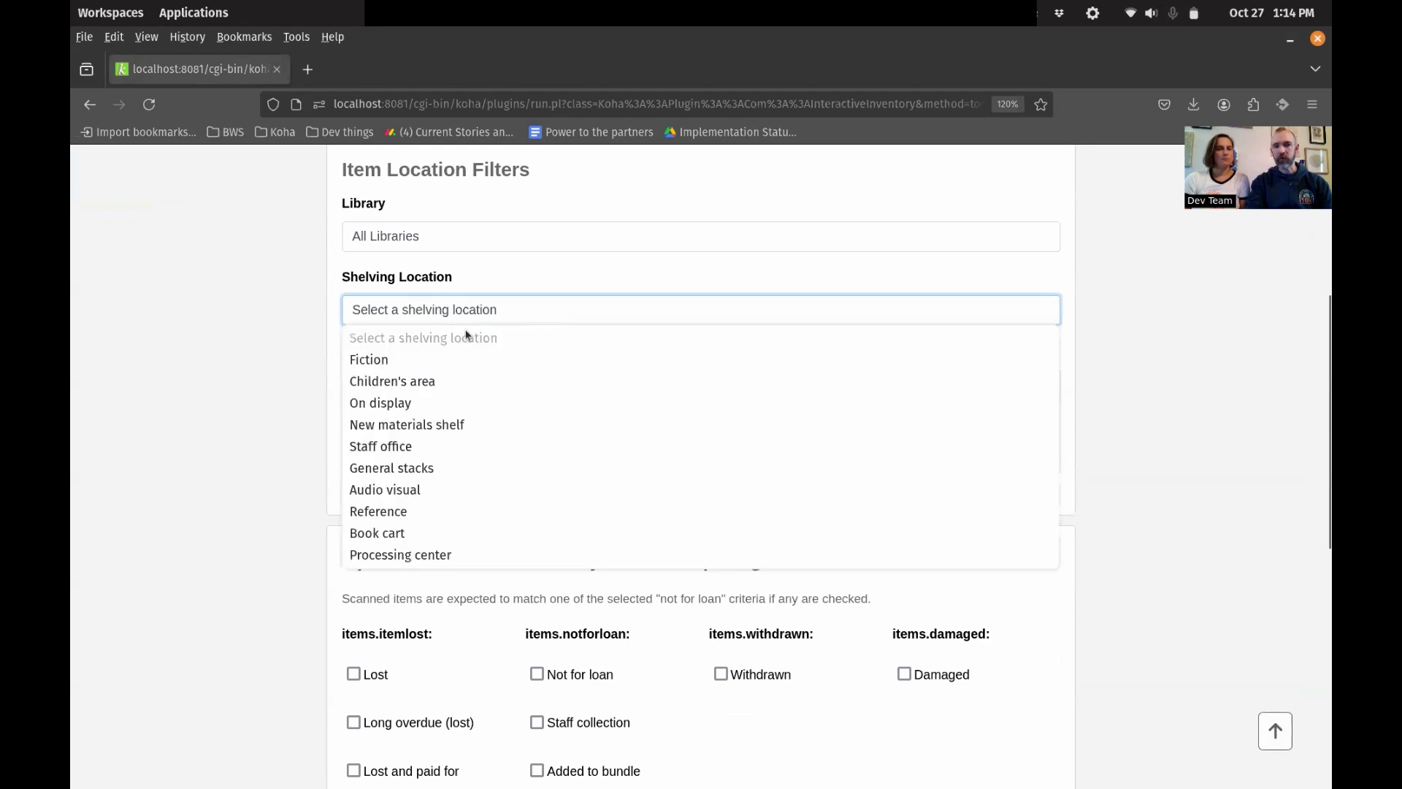
{"action": "left_click", "coordinate": [369, 408]}
{"action": "scroll", "coordinate": [251, 396], "scroll_direction": "down", "scroll_amount": 8}
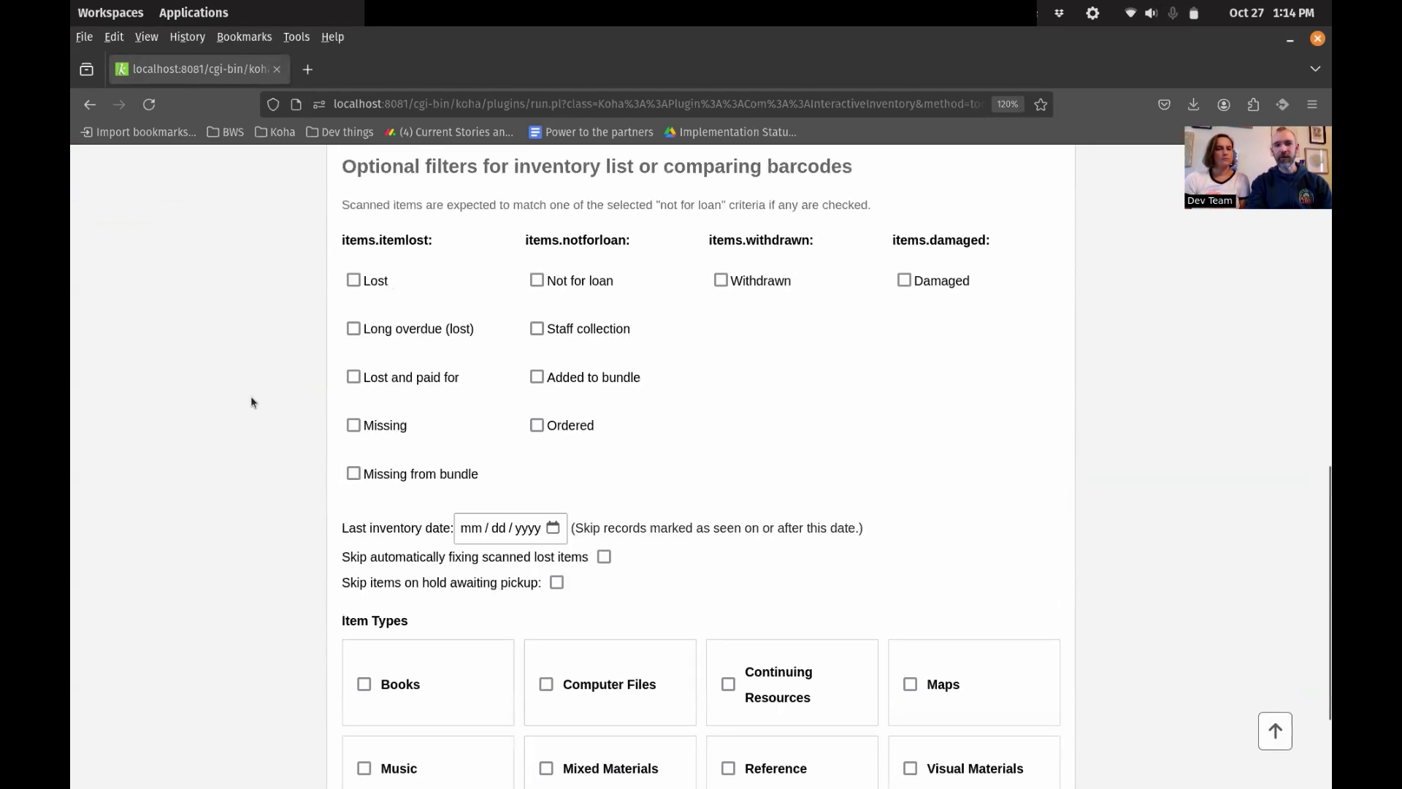
{"action": "left_click", "coordinate": [727, 702]}
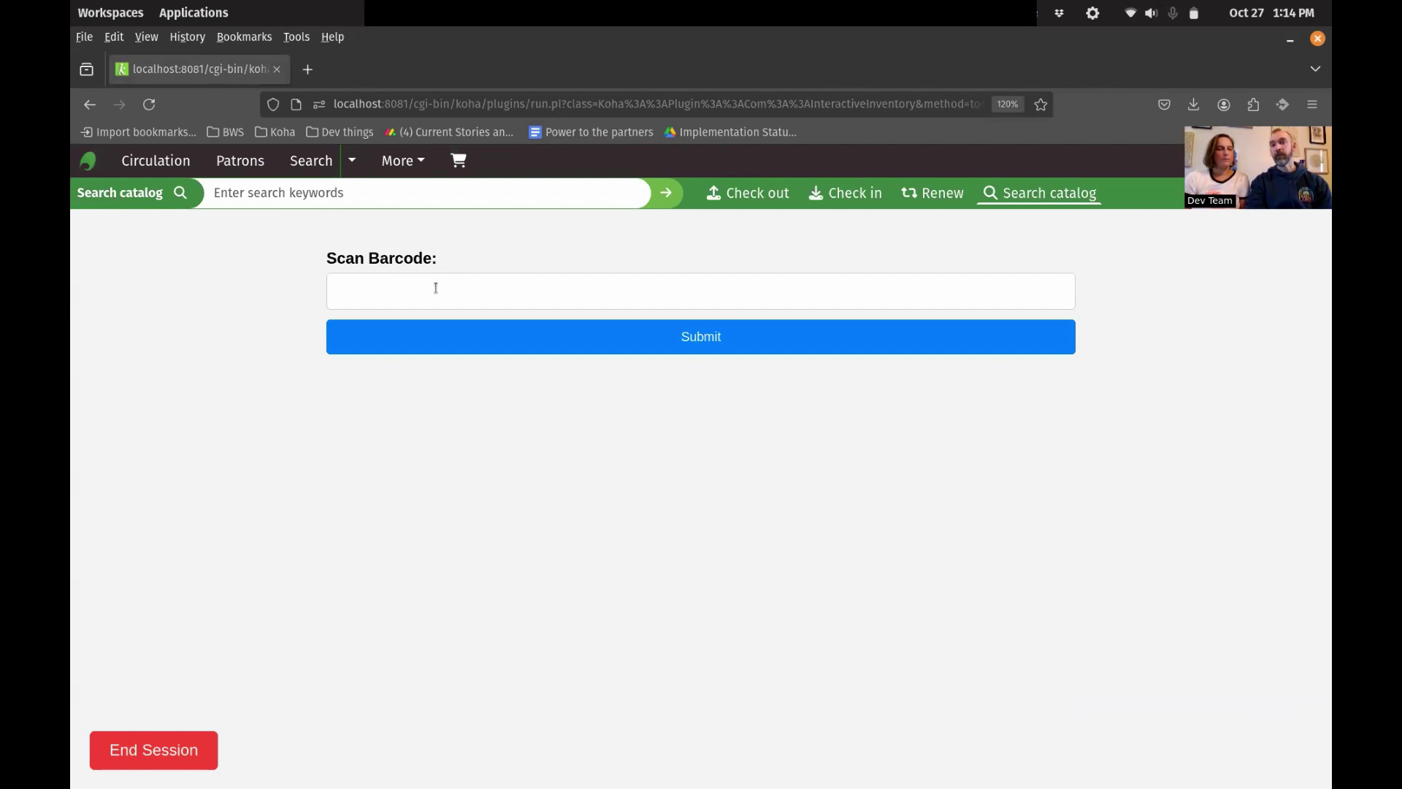
Step: Scan barcodes PHISH1 and PHISH2 into the inventory
{"action": "left_click", "coordinate": [436, 288]}
{"action": "type", "text": "PHISH1"}
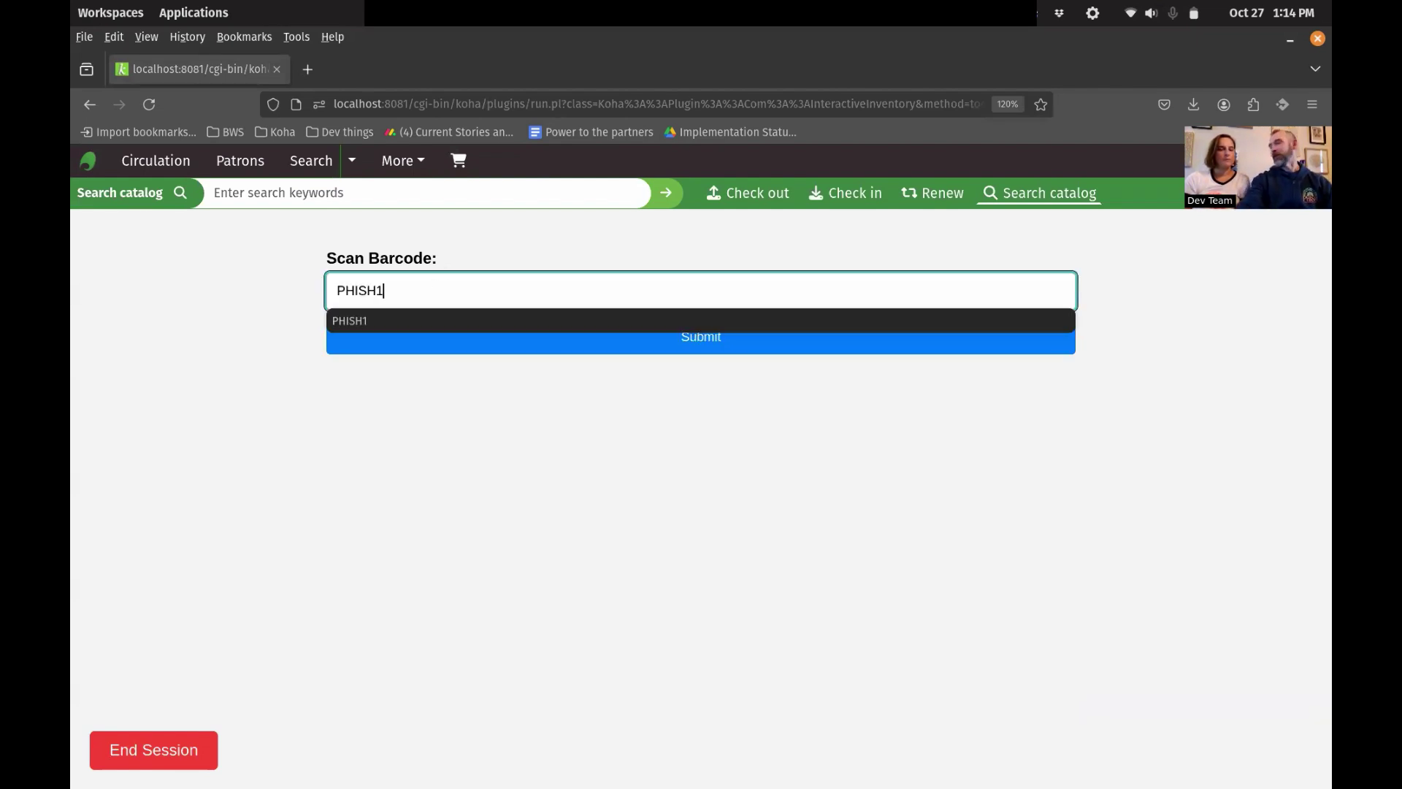
{"action": "key", "text": "Return"}
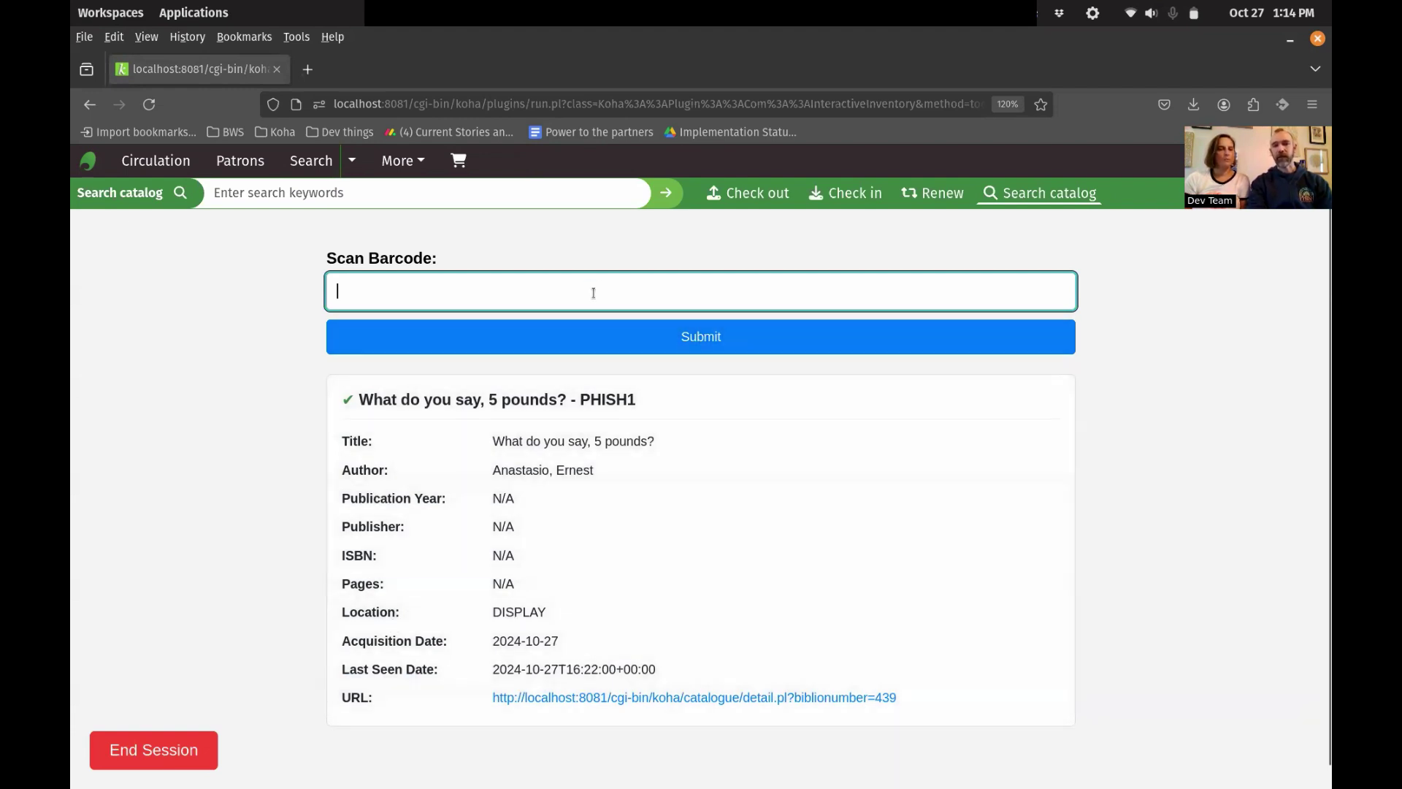
{"action": "type", "text": "PHISH2"}
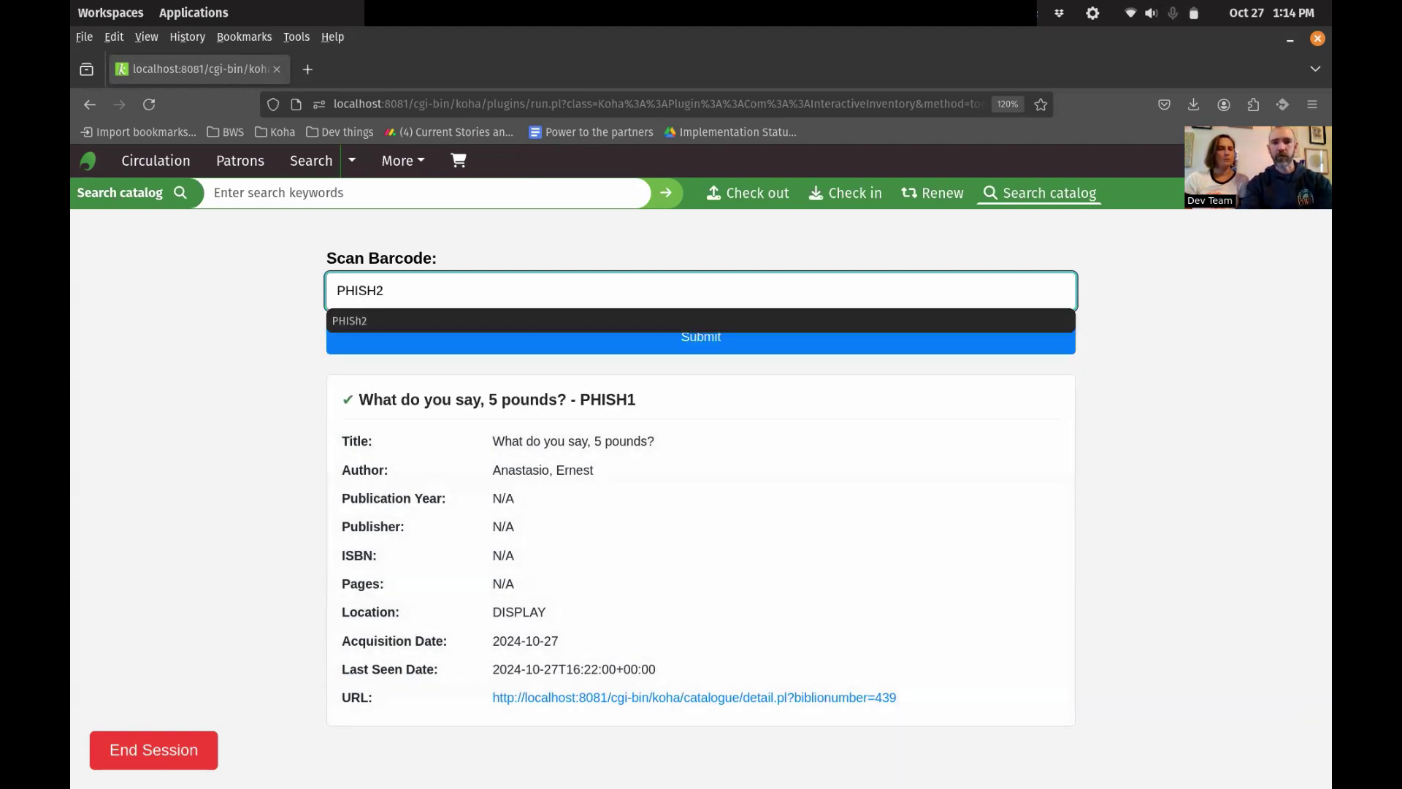
{"action": "key", "text": "Return"}
Step: Expand and collapse the PHISH1 and PHISH2 result cards back to their title lines
{"action": "scroll", "coordinate": [613, 447], "scroll_direction": "down", "scroll_amount": 2}
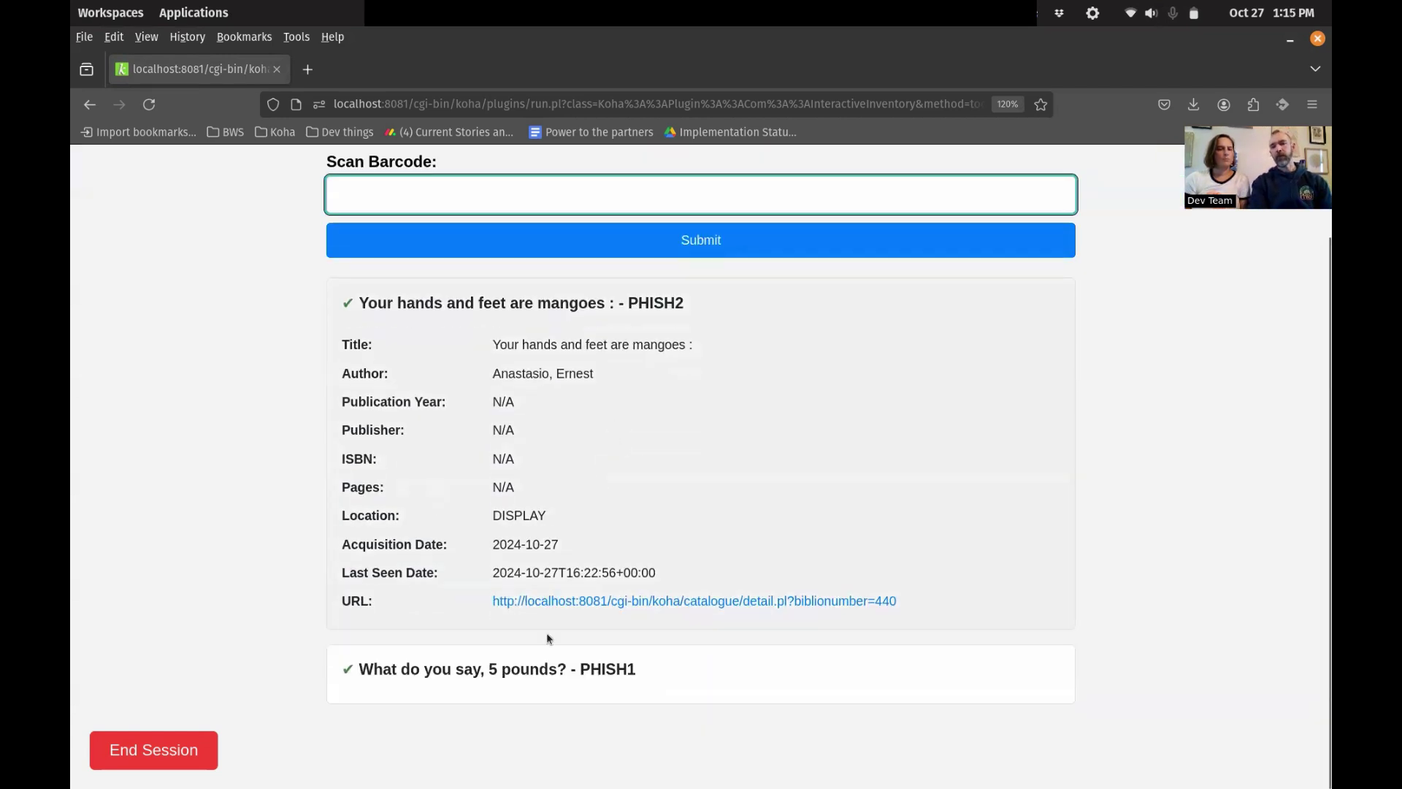
{"action": "left_click", "coordinate": [568, 676]}
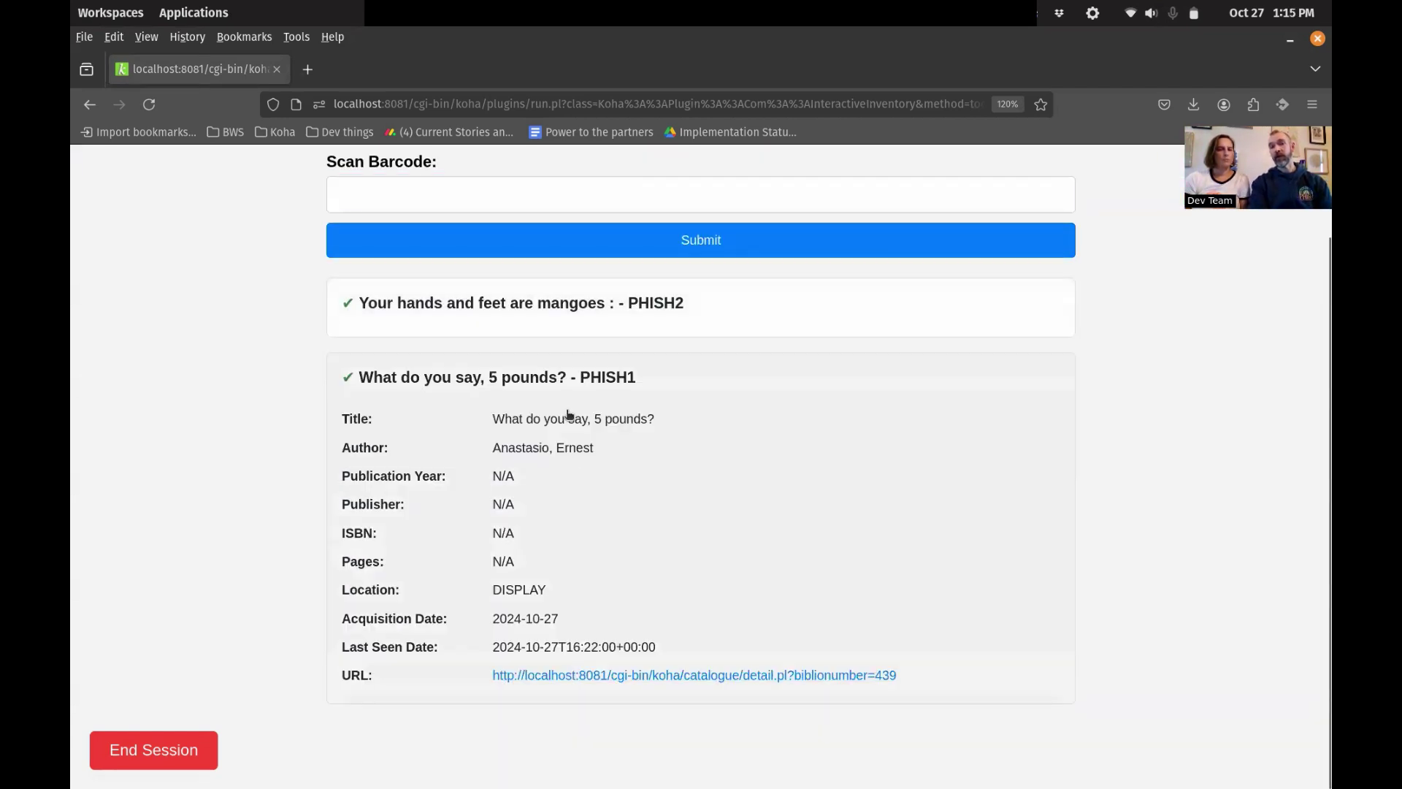
{"action": "left_click", "coordinate": [568, 387]}
{"action": "left_click", "coordinate": [567, 414]}
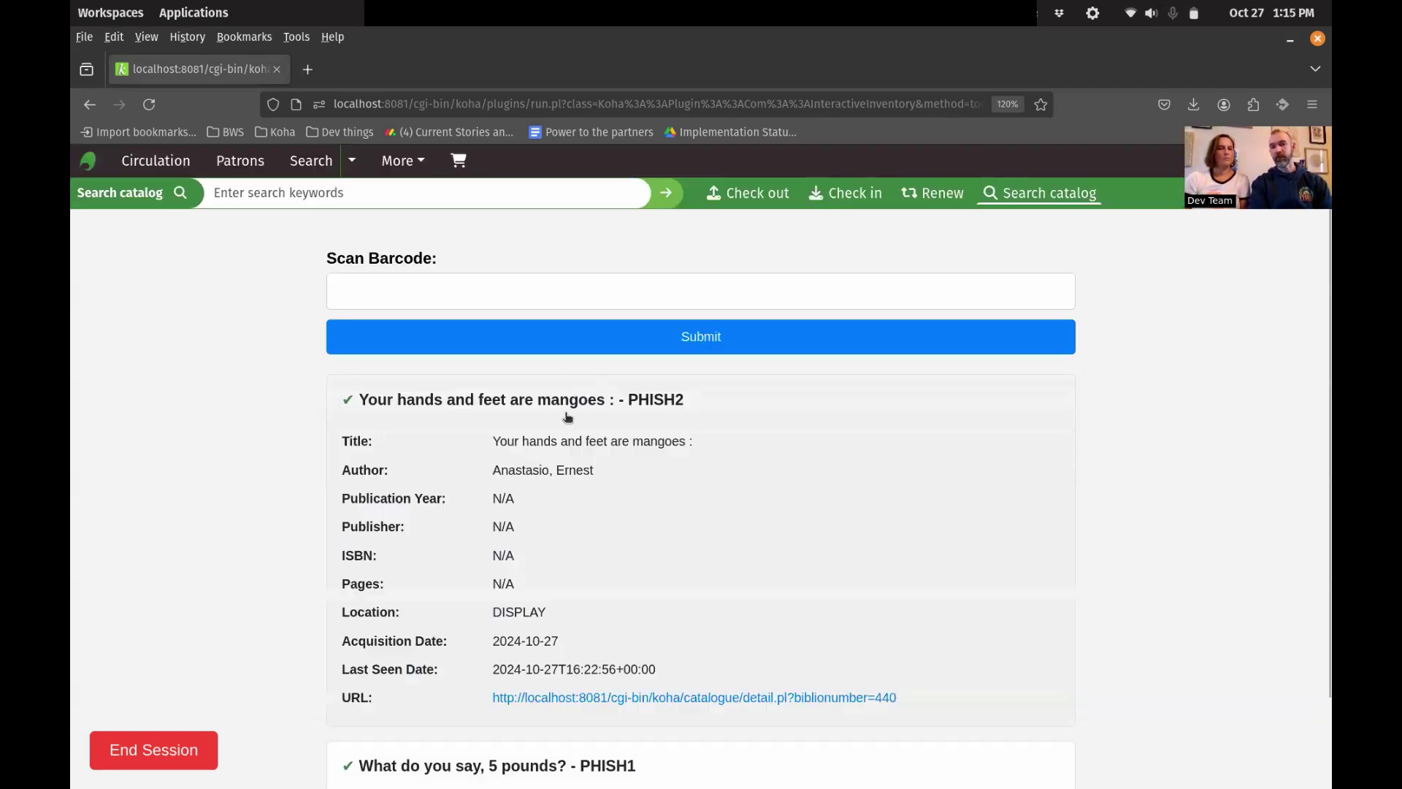
{"action": "left_click", "coordinate": [568, 417]}
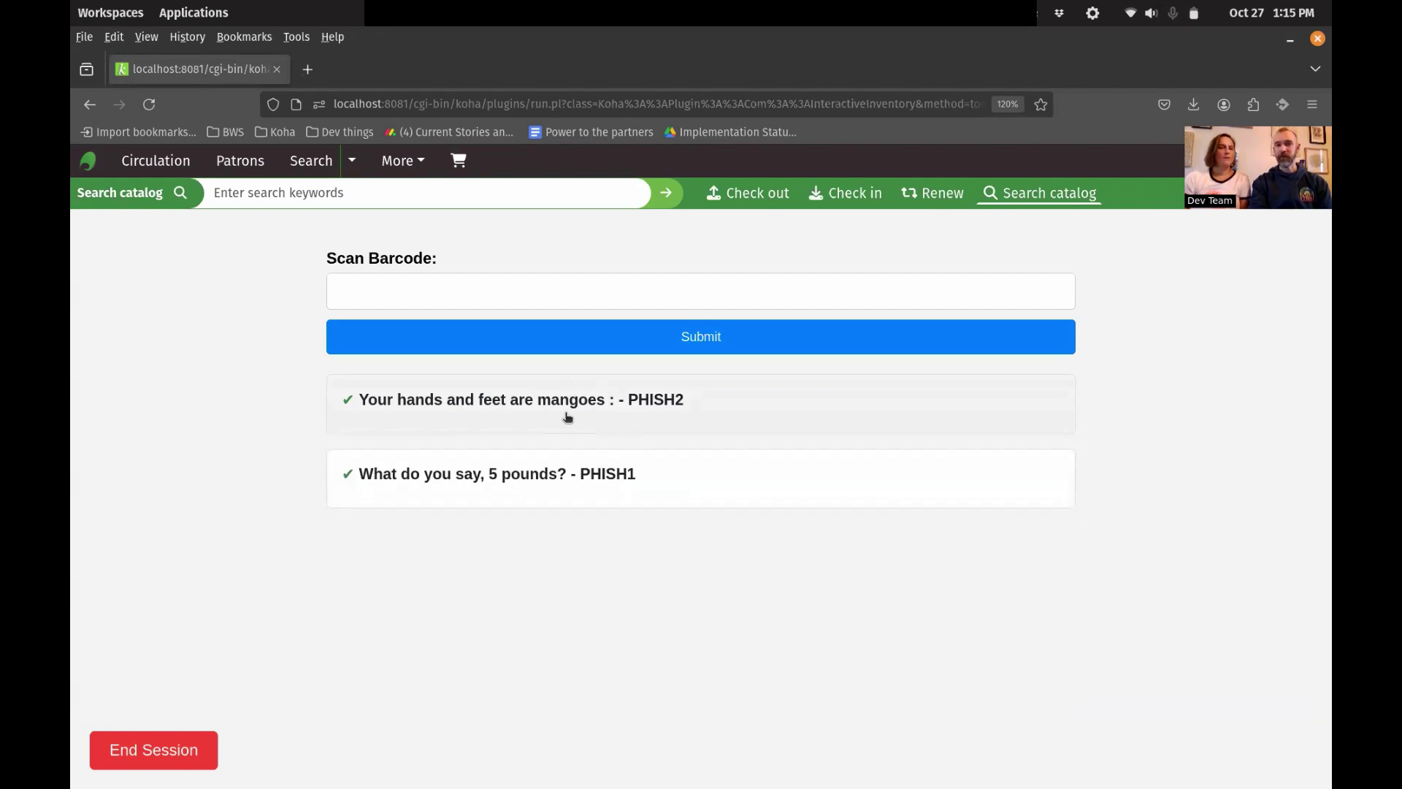
{"action": "left_click", "coordinate": [425, 288]}
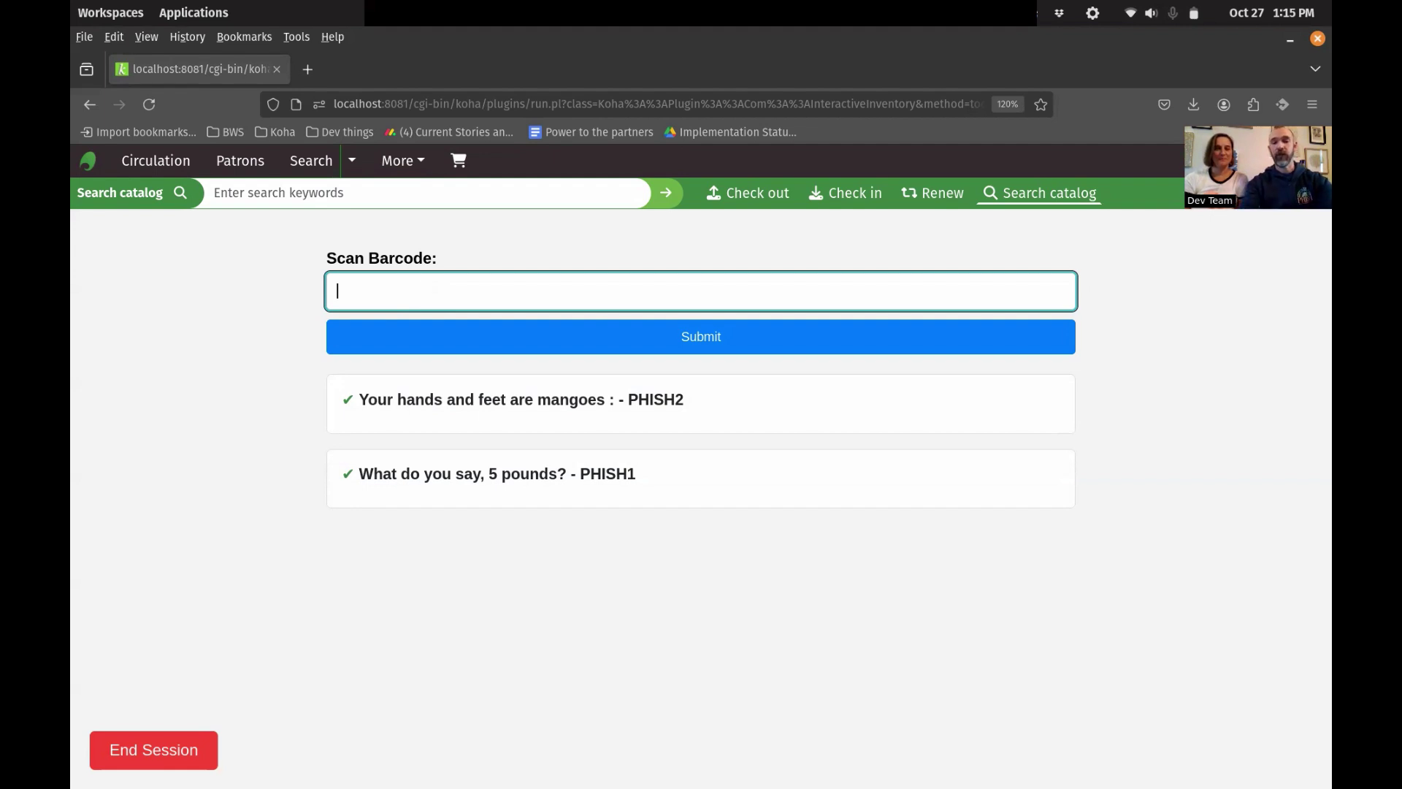
Step: Scan barcode PHISH3 and collapse its result to the title line
{"action": "type", "text": "PHISH3"}
{"action": "key", "text": "Return"}
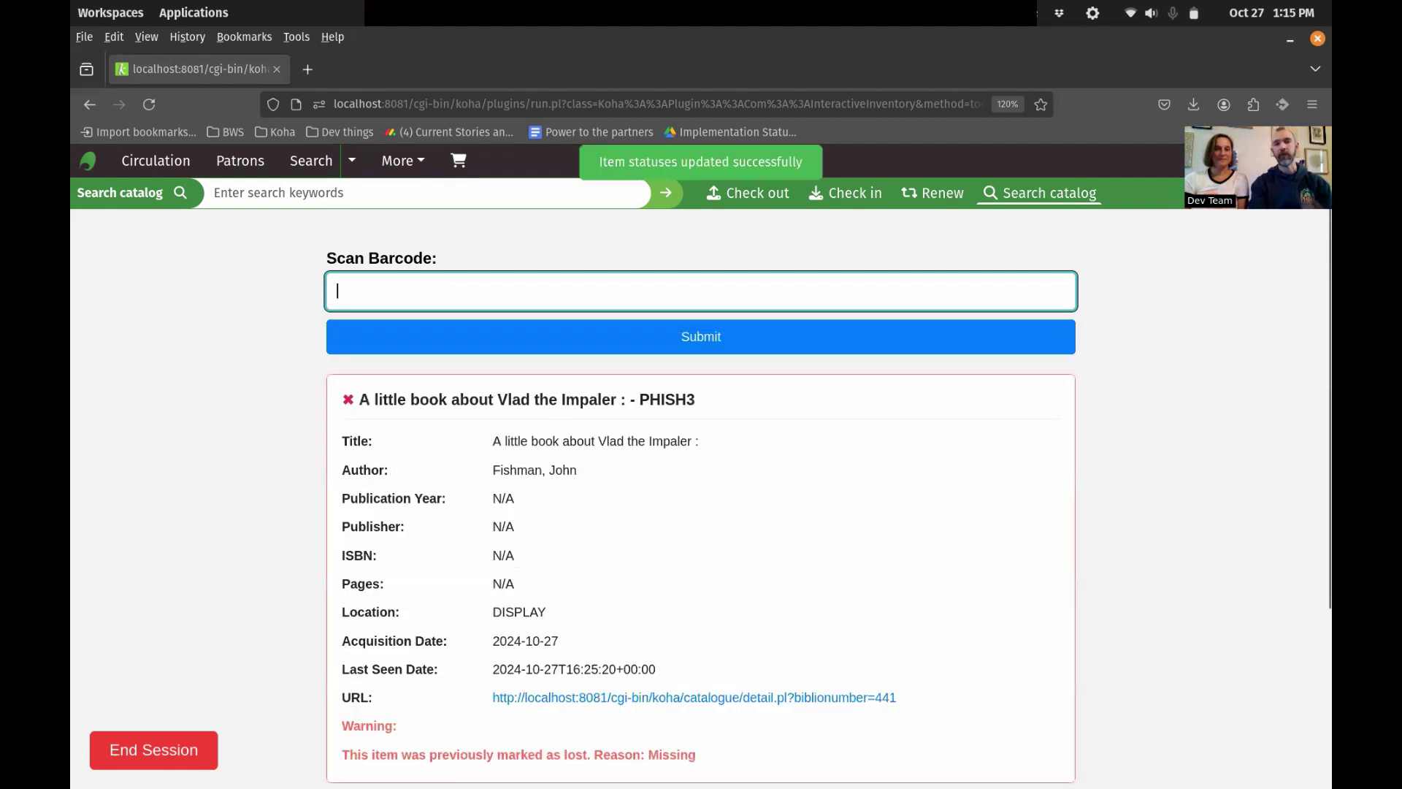
{"action": "scroll", "coordinate": [400, 430], "scroll_direction": "down", "scroll_amount": 3}
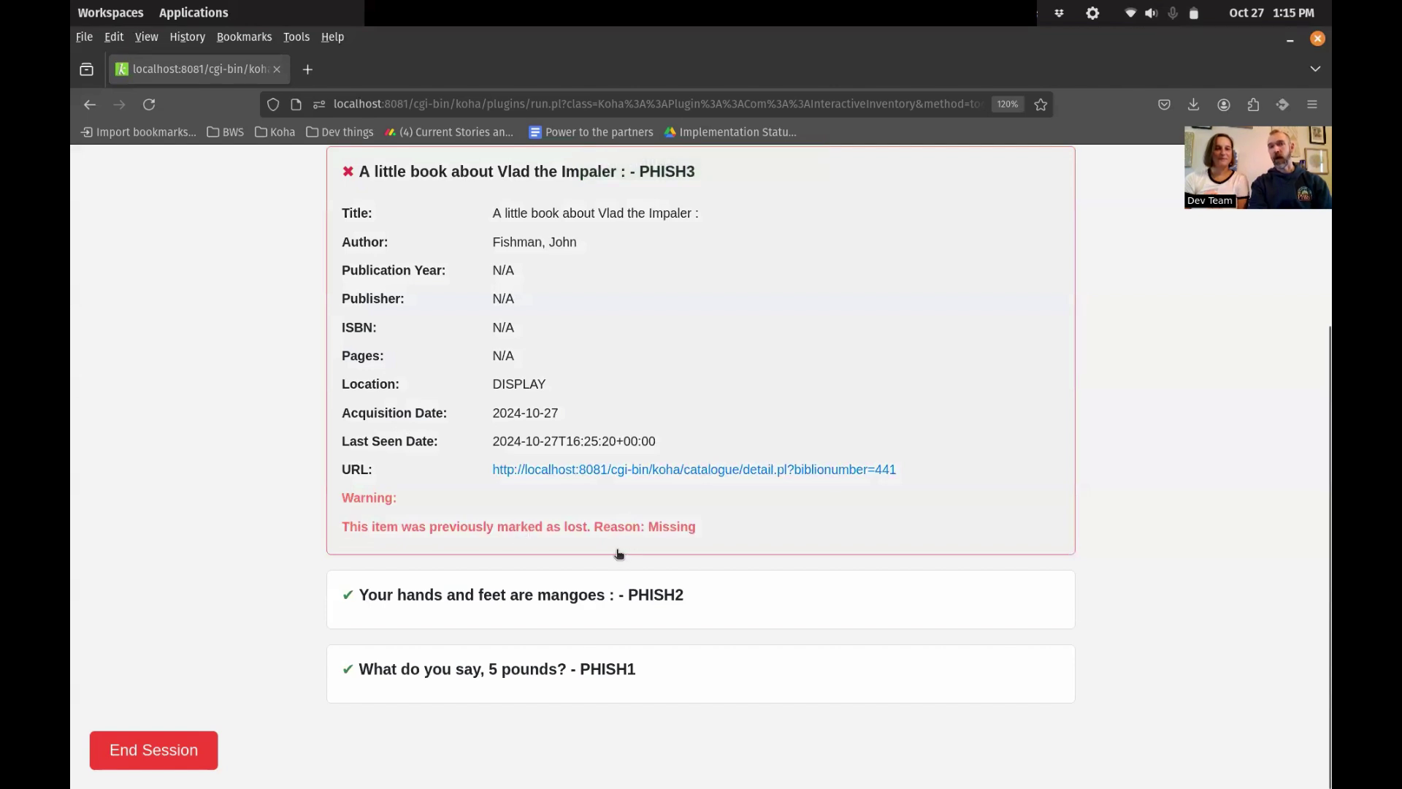
{"action": "scroll", "coordinate": [307, 396], "scroll_direction": "up", "scroll_amount": 3}
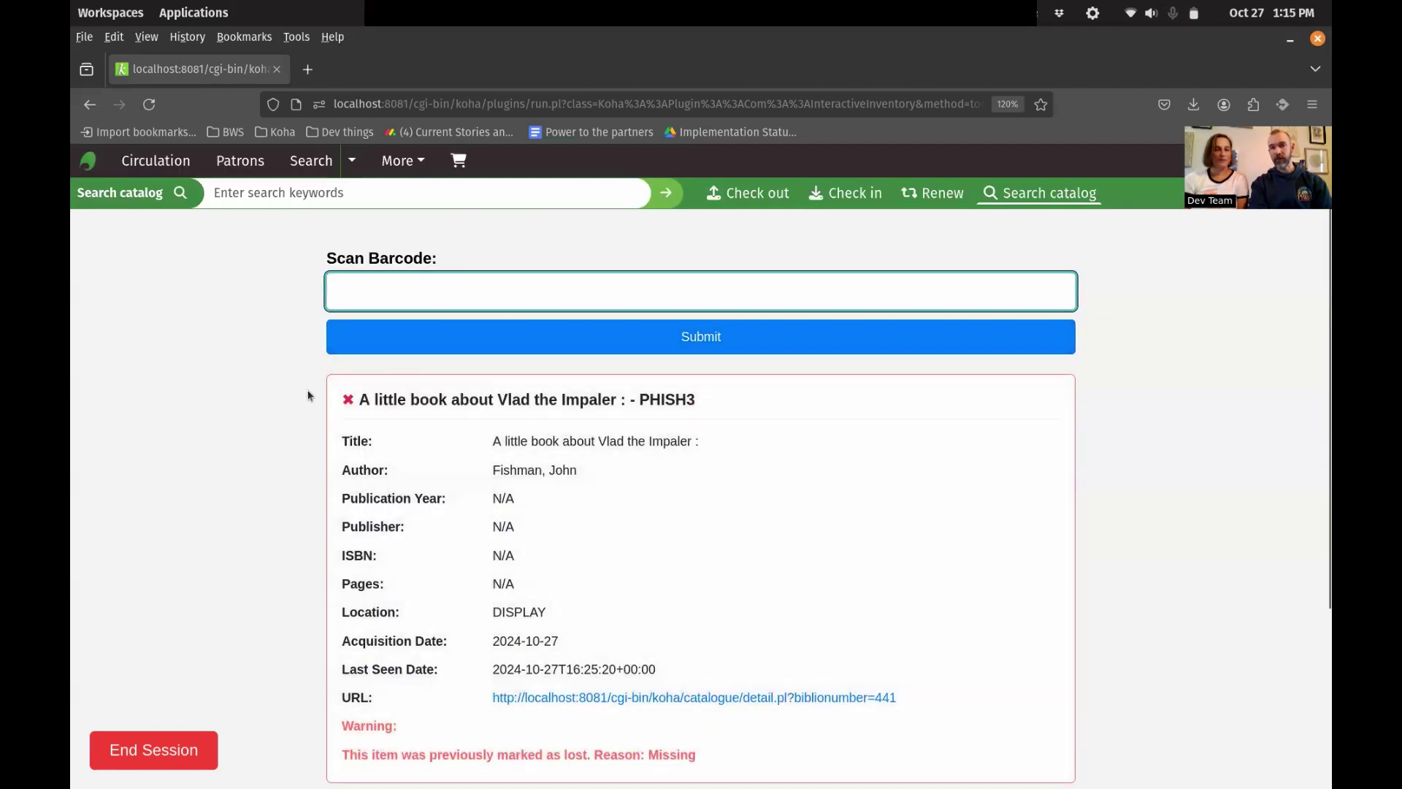
{"action": "left_click", "coordinate": [416, 396]}
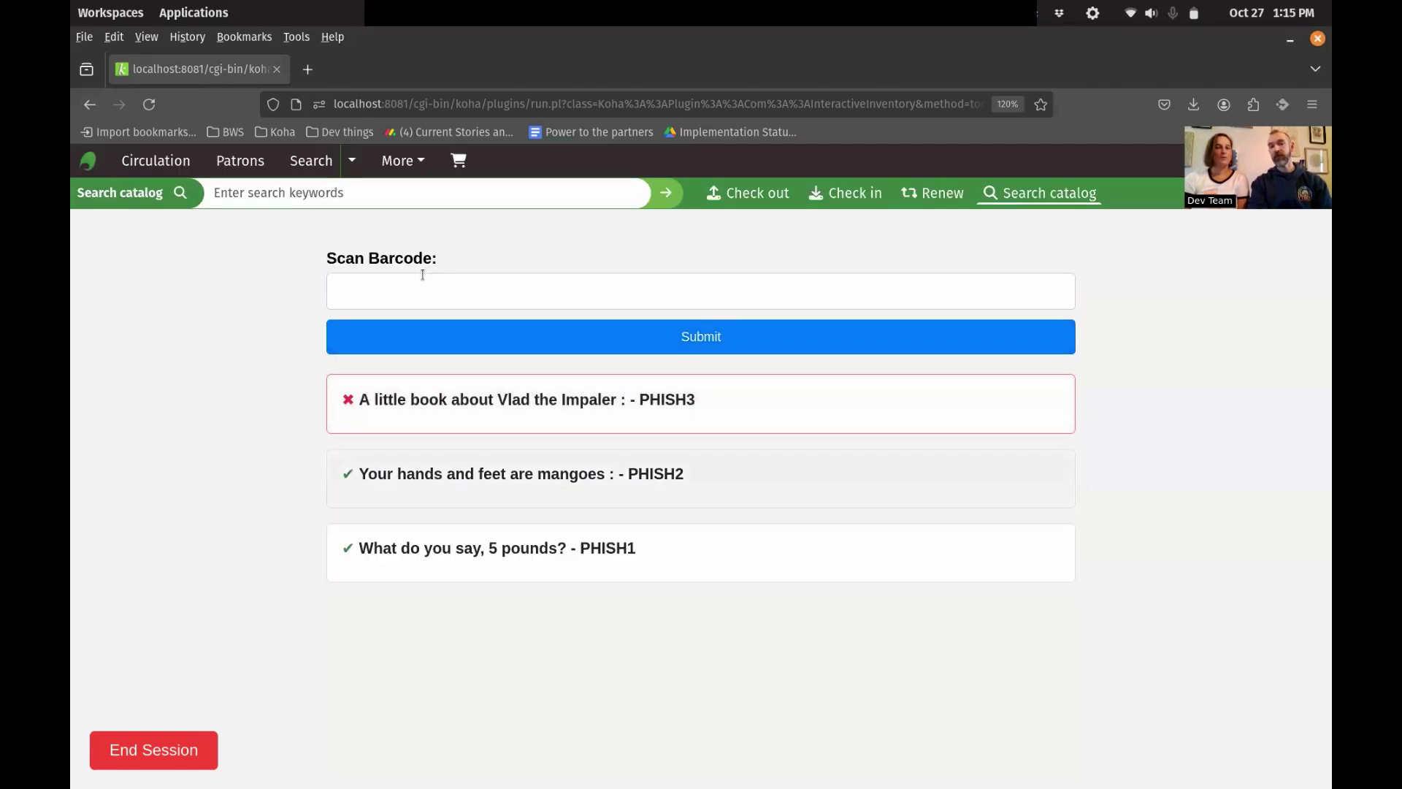
{"action": "left_click", "coordinate": [423, 276]}
Step: Scan PHISH4, then dismiss the End Session confirmation to keep scanning
{"action": "type", "text": "PHISH4"}
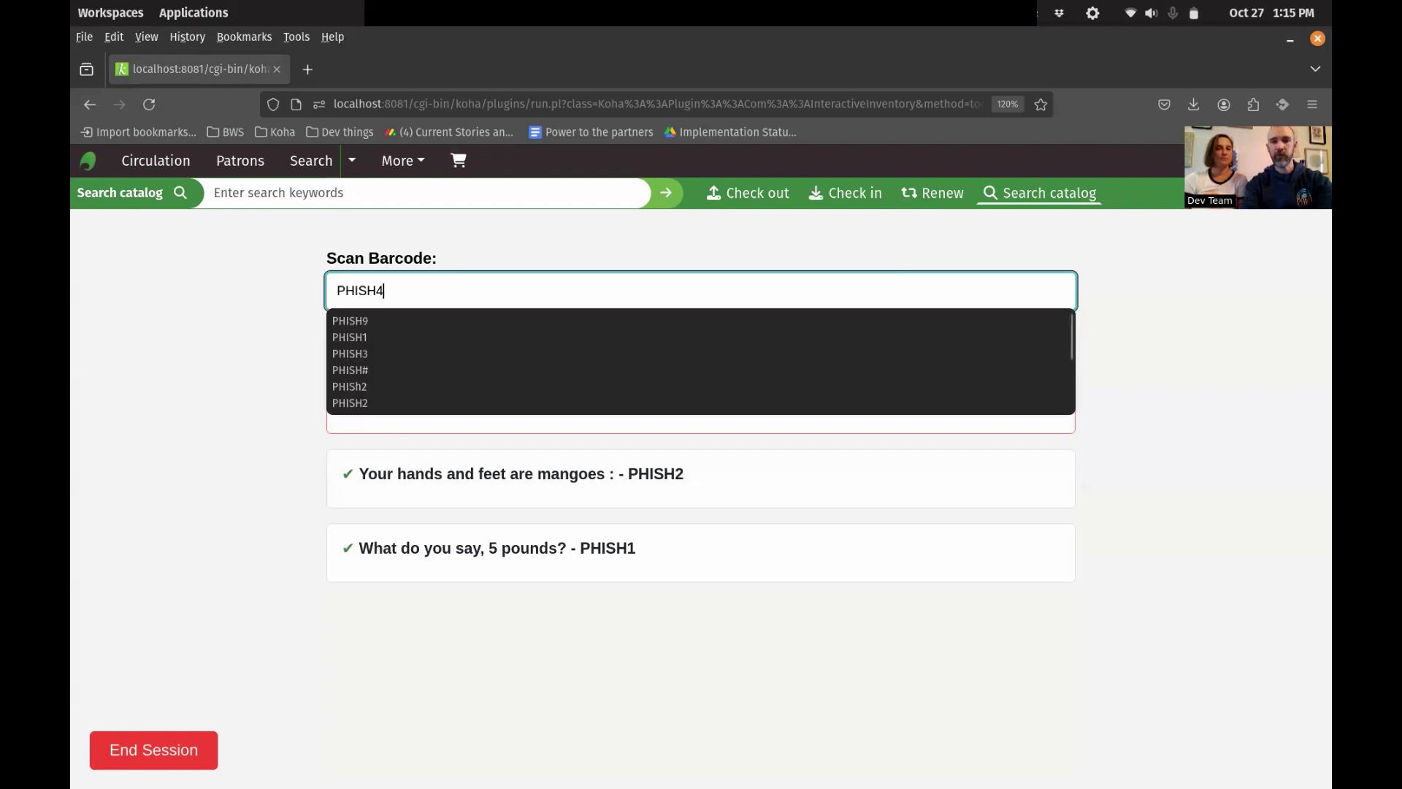
{"action": "key", "text": "Return"}
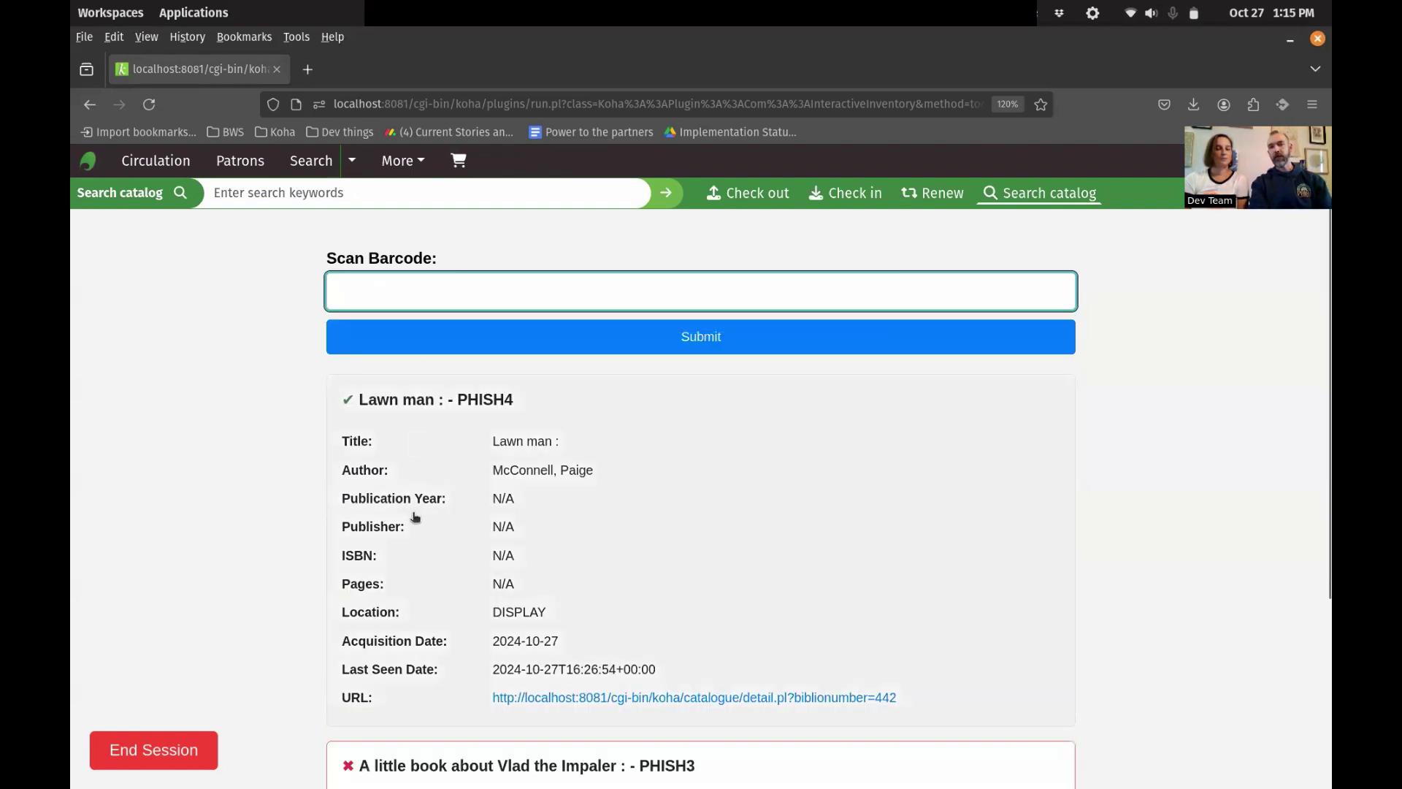
{"action": "scroll", "coordinate": [391, 603], "scroll_direction": "down", "scroll_amount": 3}
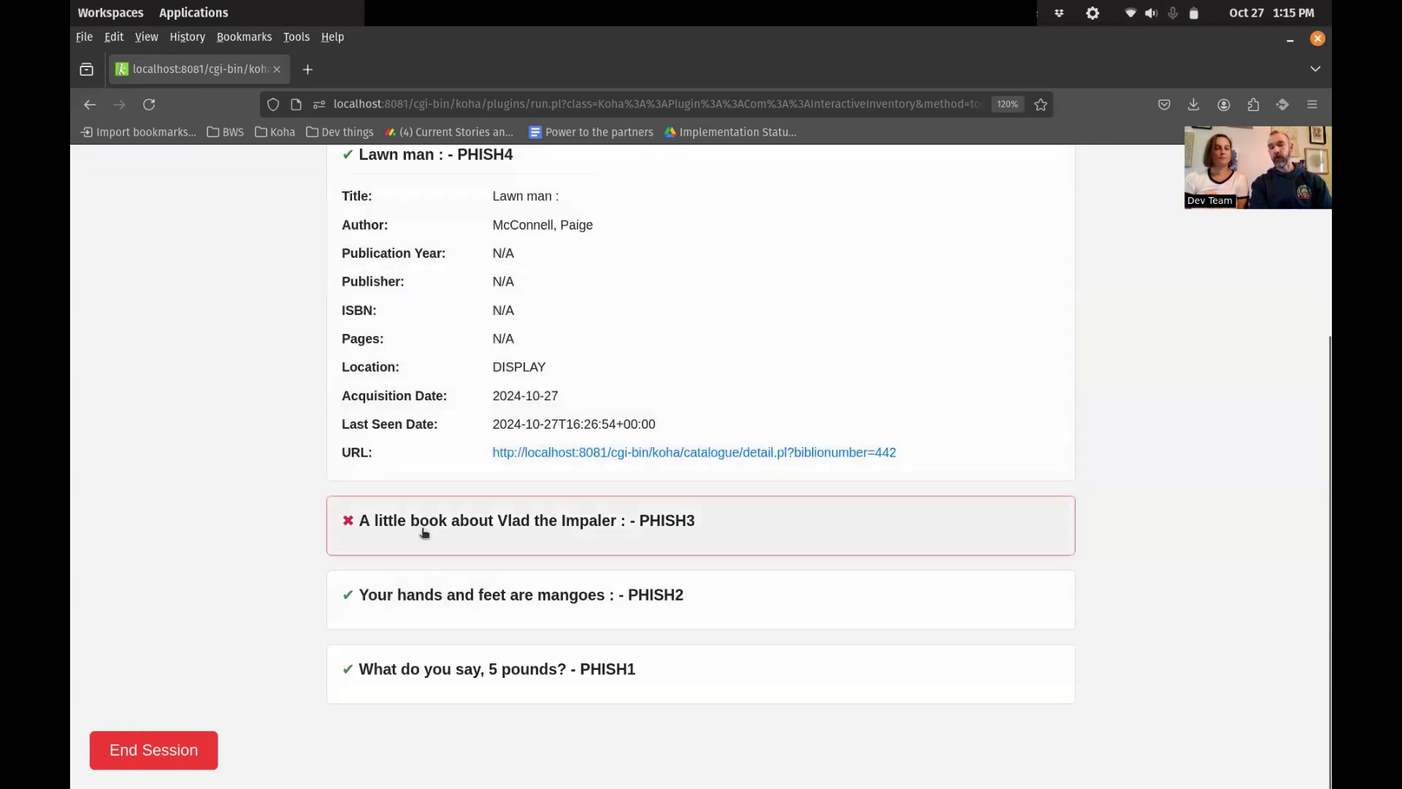
{"action": "scroll", "coordinate": [467, 559], "scroll_direction": "up", "scroll_amount": 3}
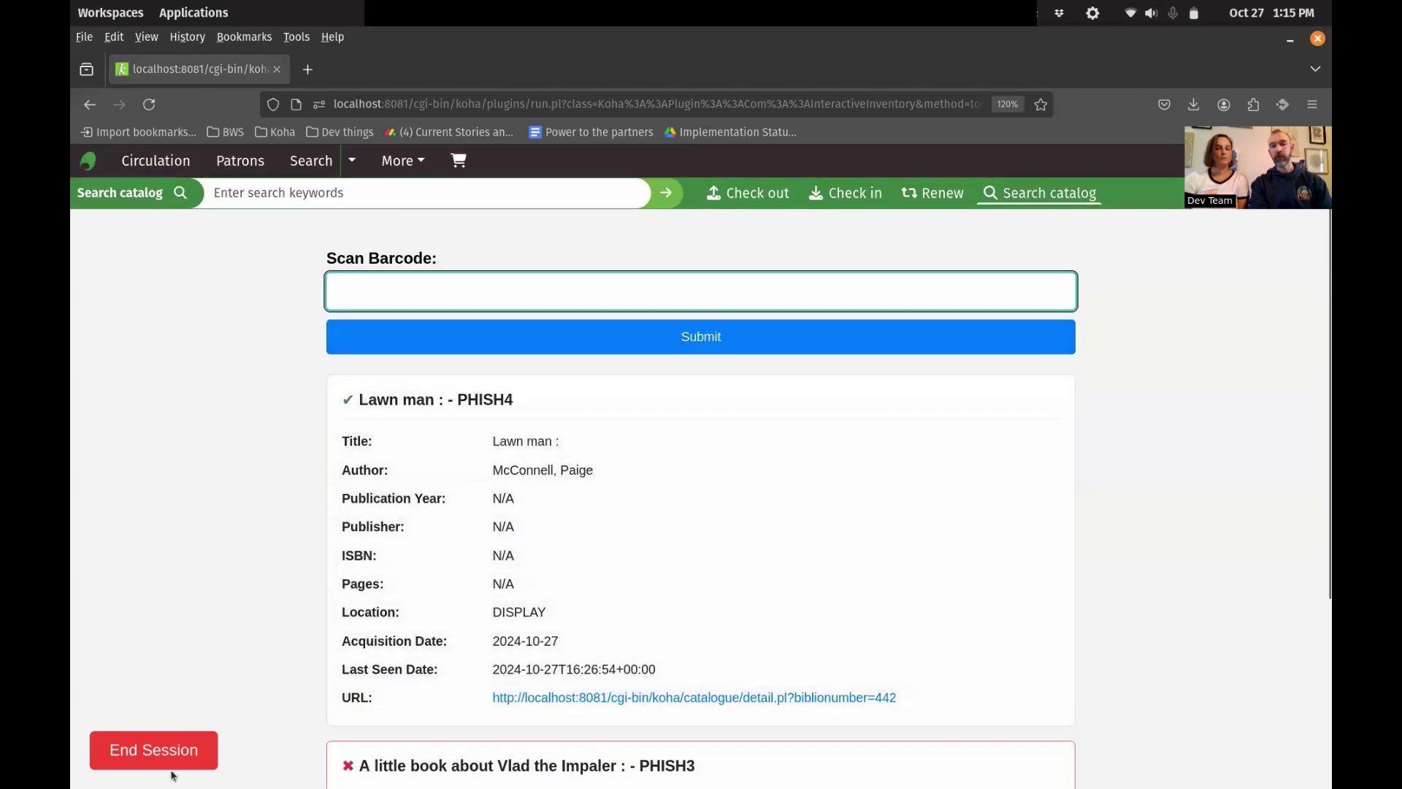
{"action": "left_click", "coordinate": [170, 750]}
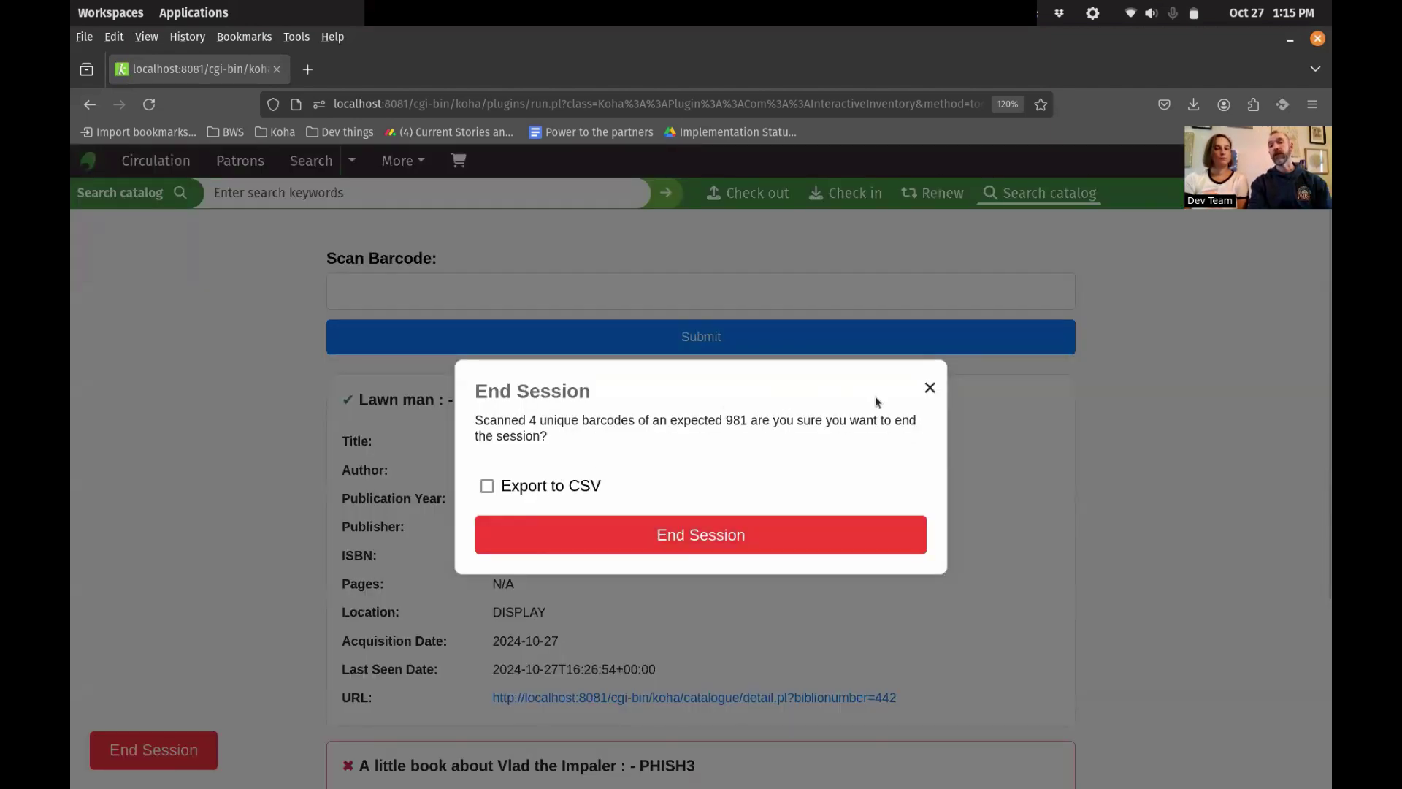
{"action": "left_click", "coordinate": [929, 387]}
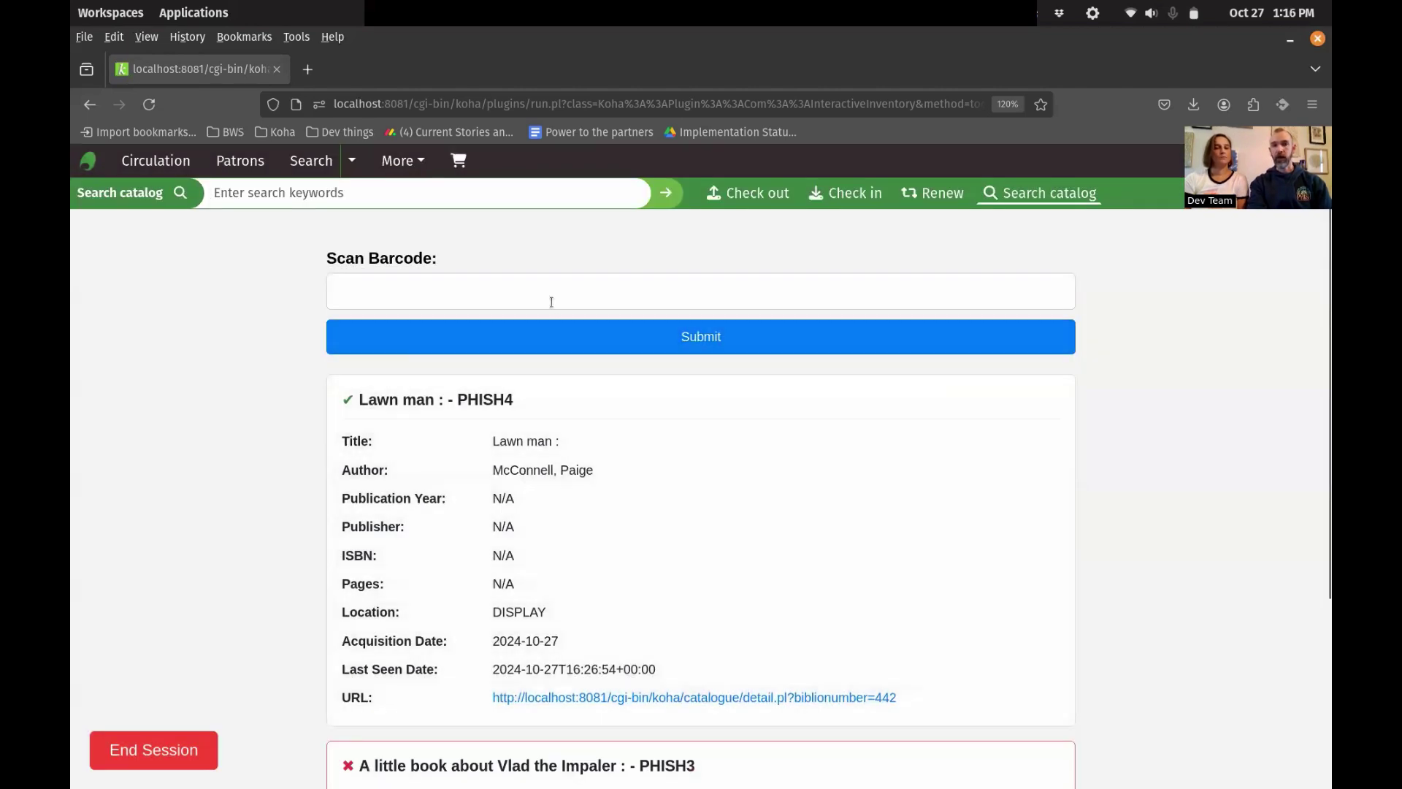
{"action": "left_click", "coordinate": [551, 302]}
Step: Scan barcodes PHISH5, PHISH8 and PHISH7, correcting typos before each submission
{"action": "type", "text": "PHISH5"}
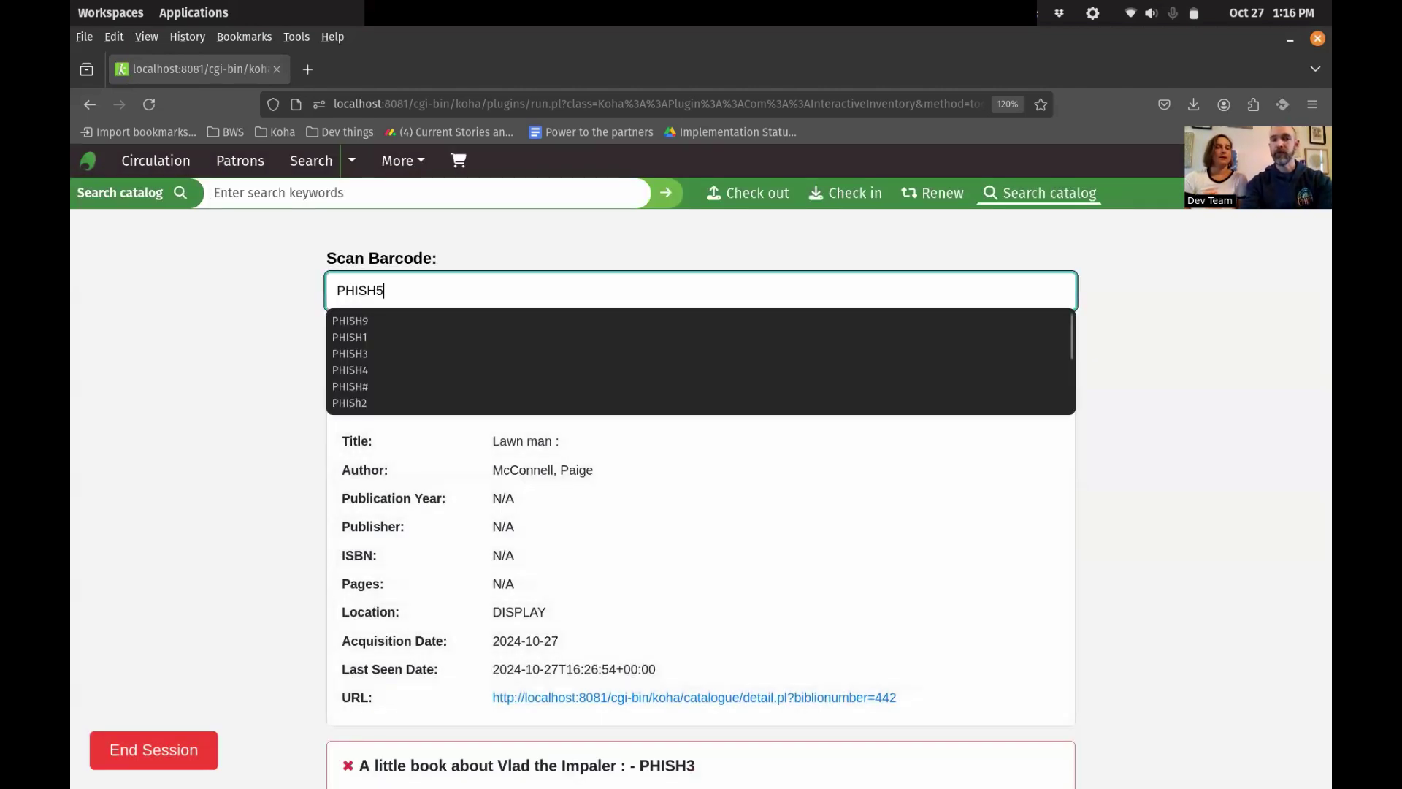
{"action": "key", "text": "Return"}
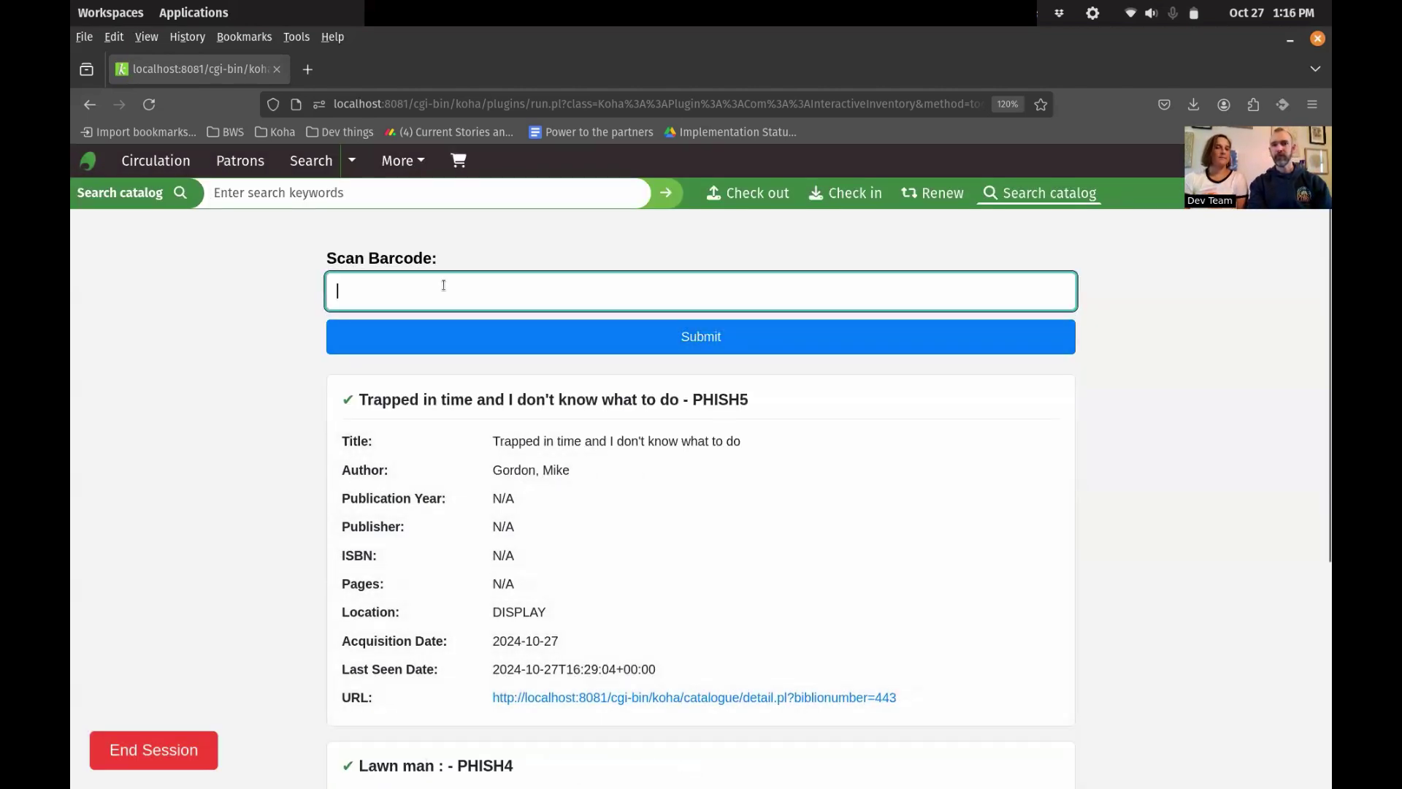
{"action": "type", "text": "PHISH6"}
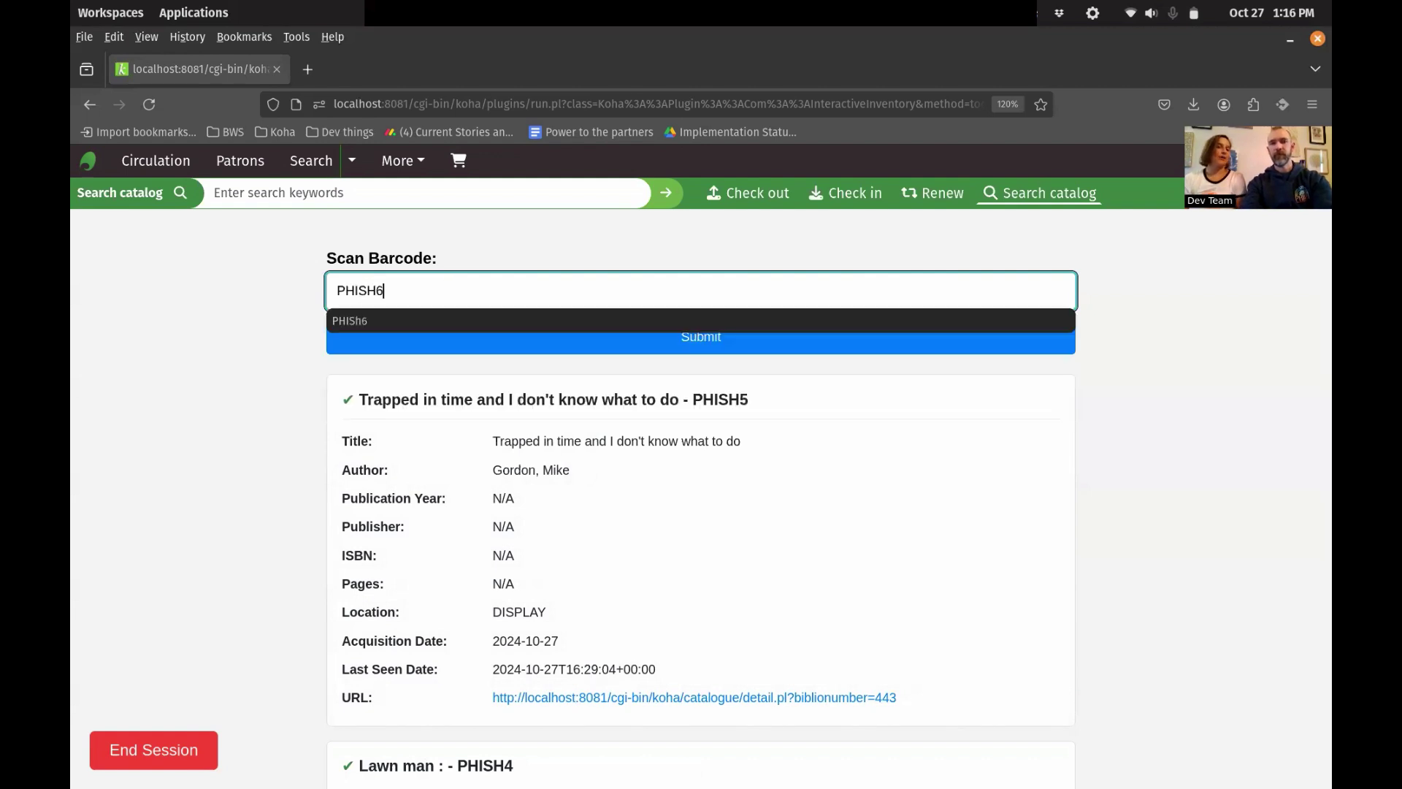
{"action": "key", "text": "BackSpace"}
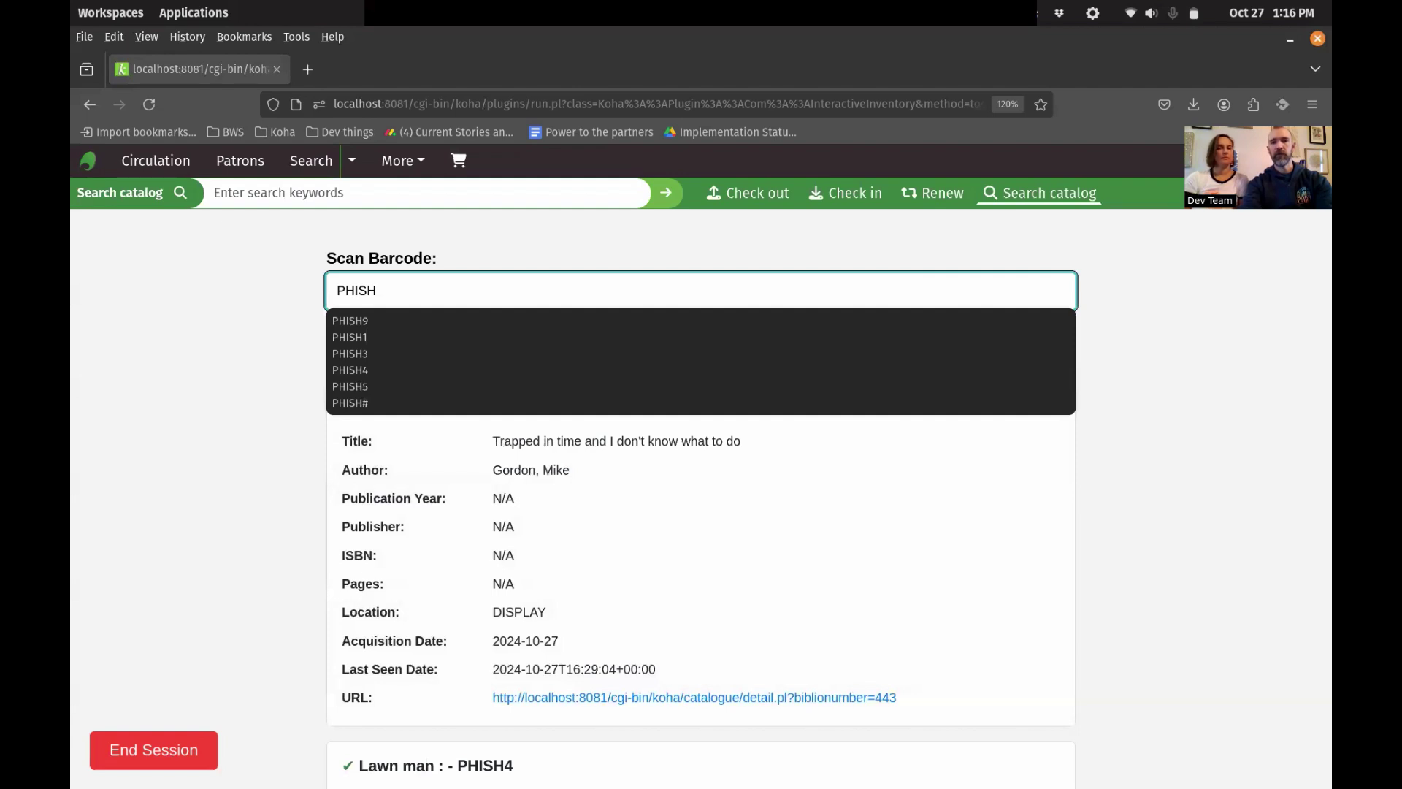
{"action": "type", "text": "8"}
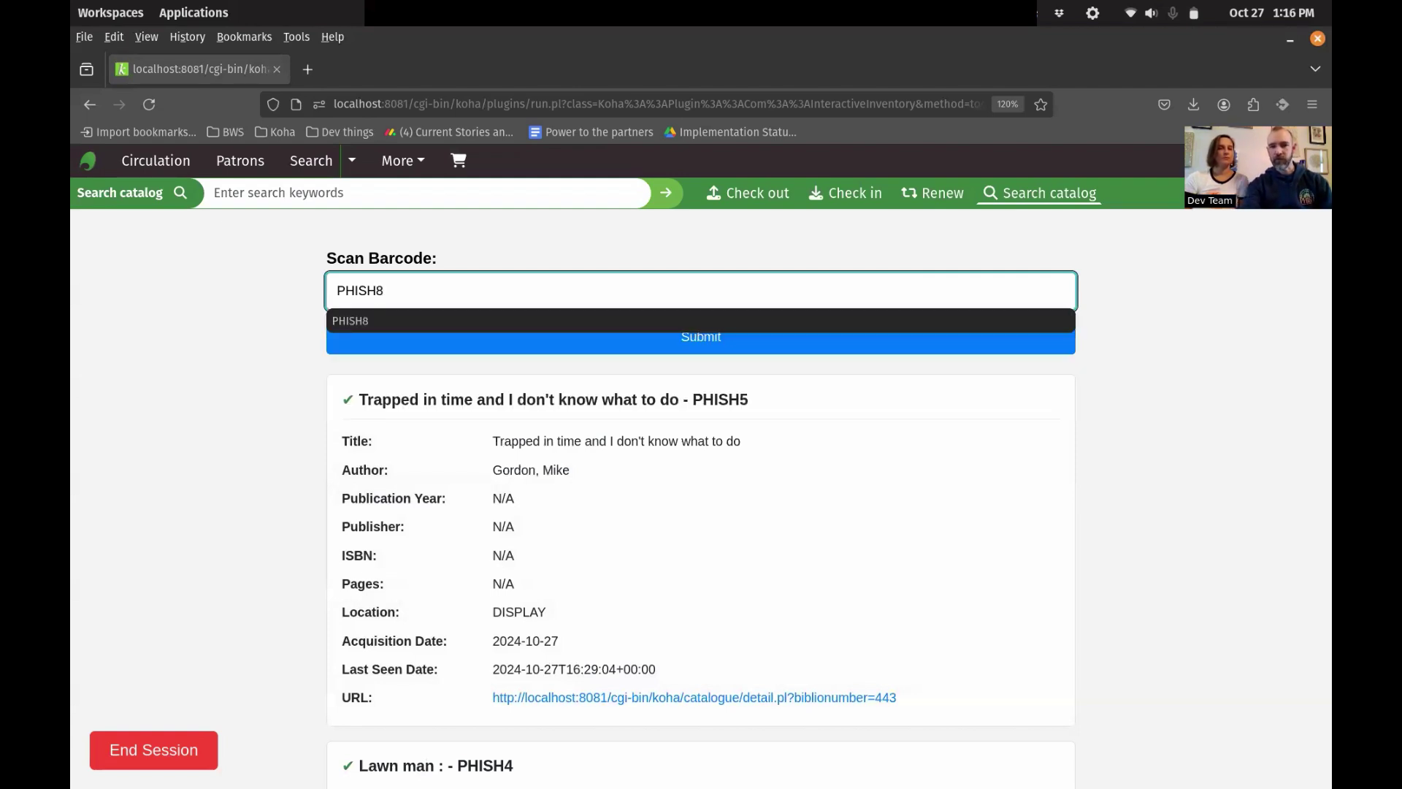
{"action": "key", "text": "Return"}
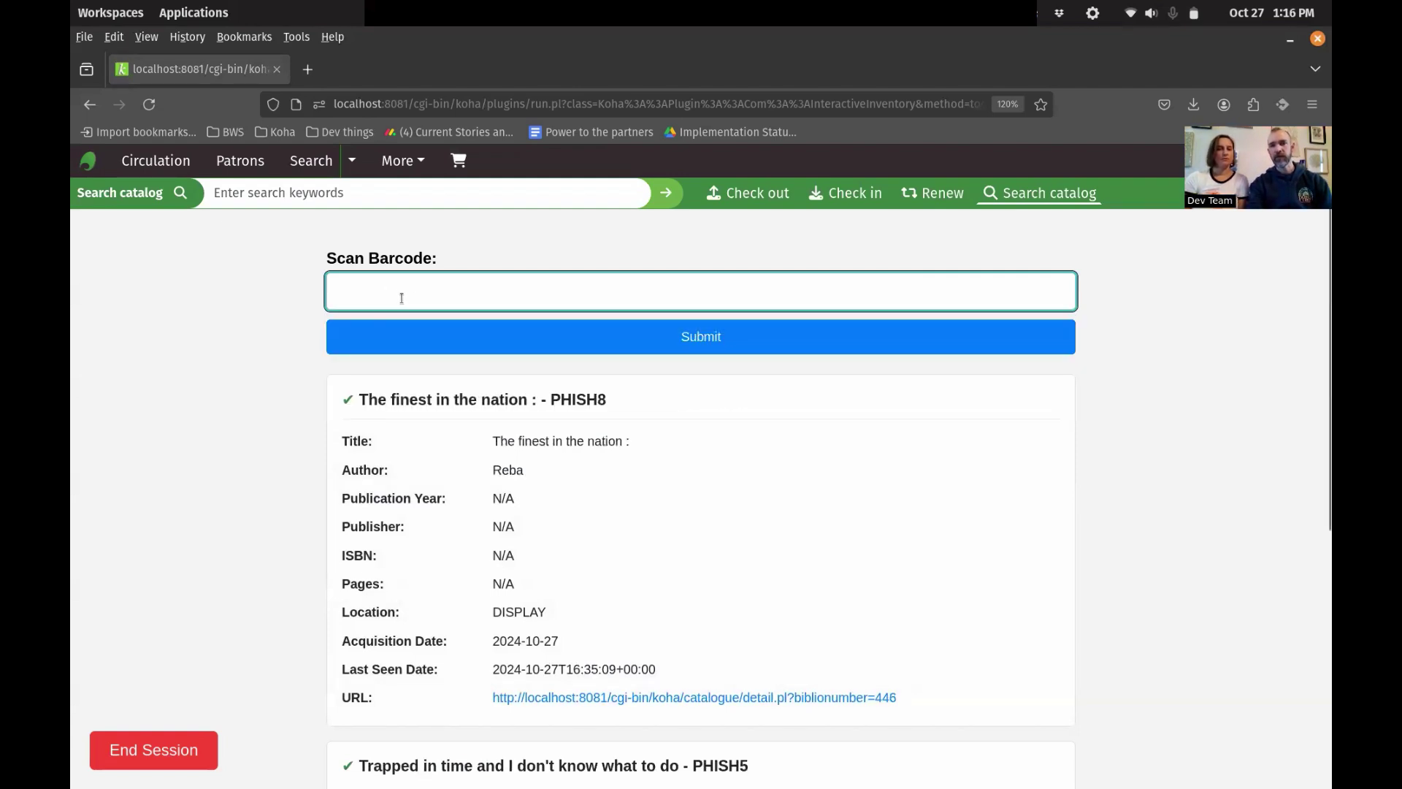
{"action": "type", "text": "PHSH"}
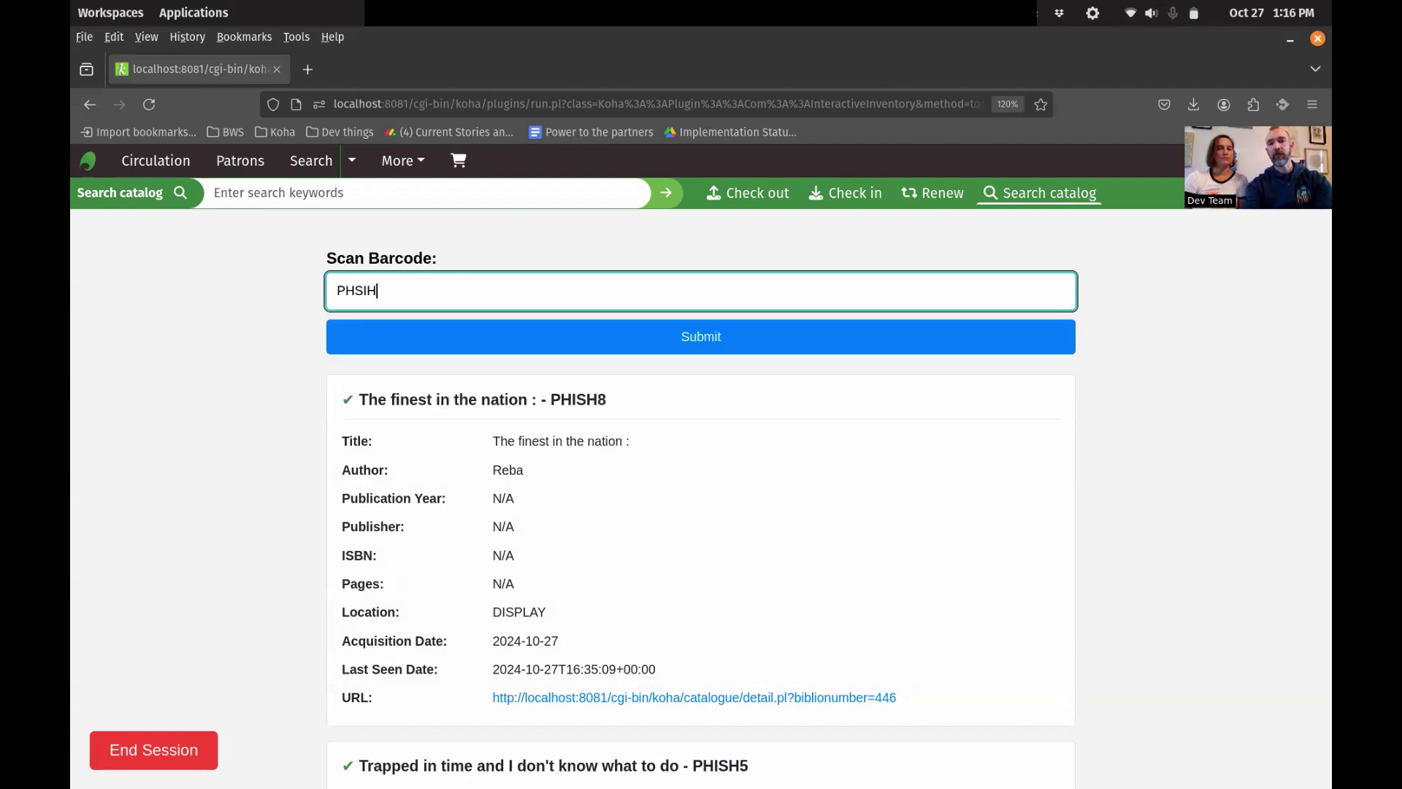
{"action": "key", "text": "BackSpace"}
{"action": "key", "text": "BackSpace"}
{"action": "type", "text": "ISH7"}
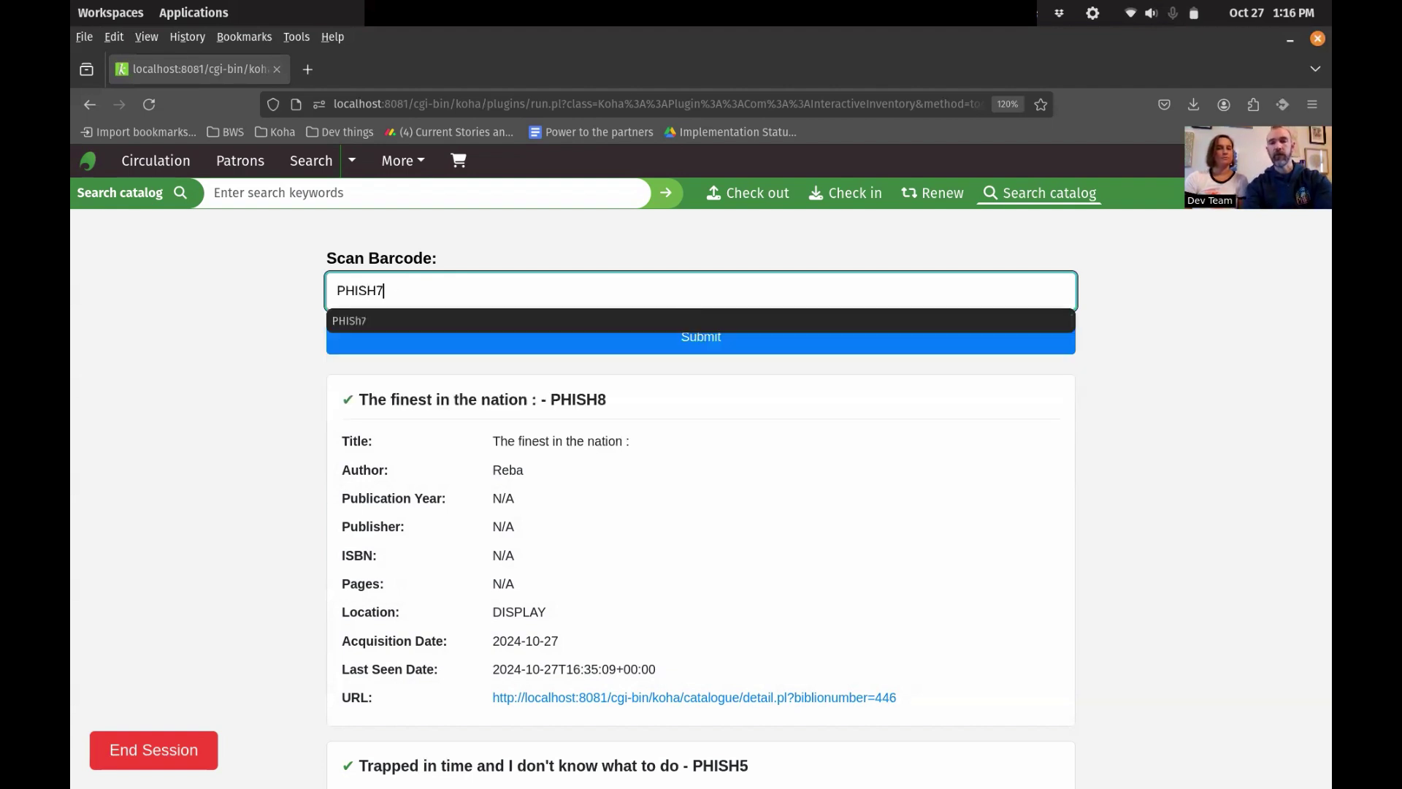
{"action": "key", "text": "Return"}
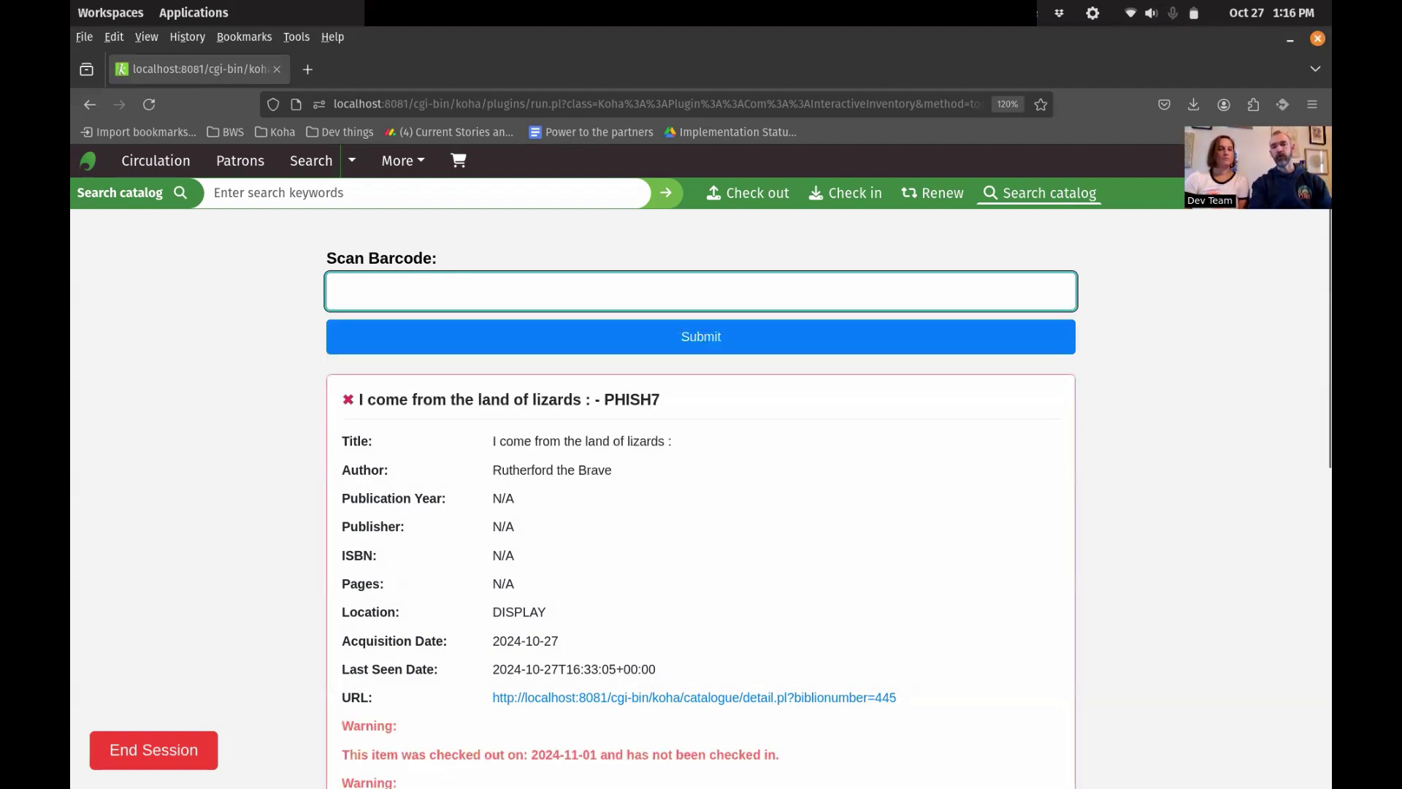
Step: Scroll through the results to review the PHISH7 checked-out warnings
{"action": "scroll", "coordinate": [374, 398], "scroll_direction": "down", "scroll_amount": 5}
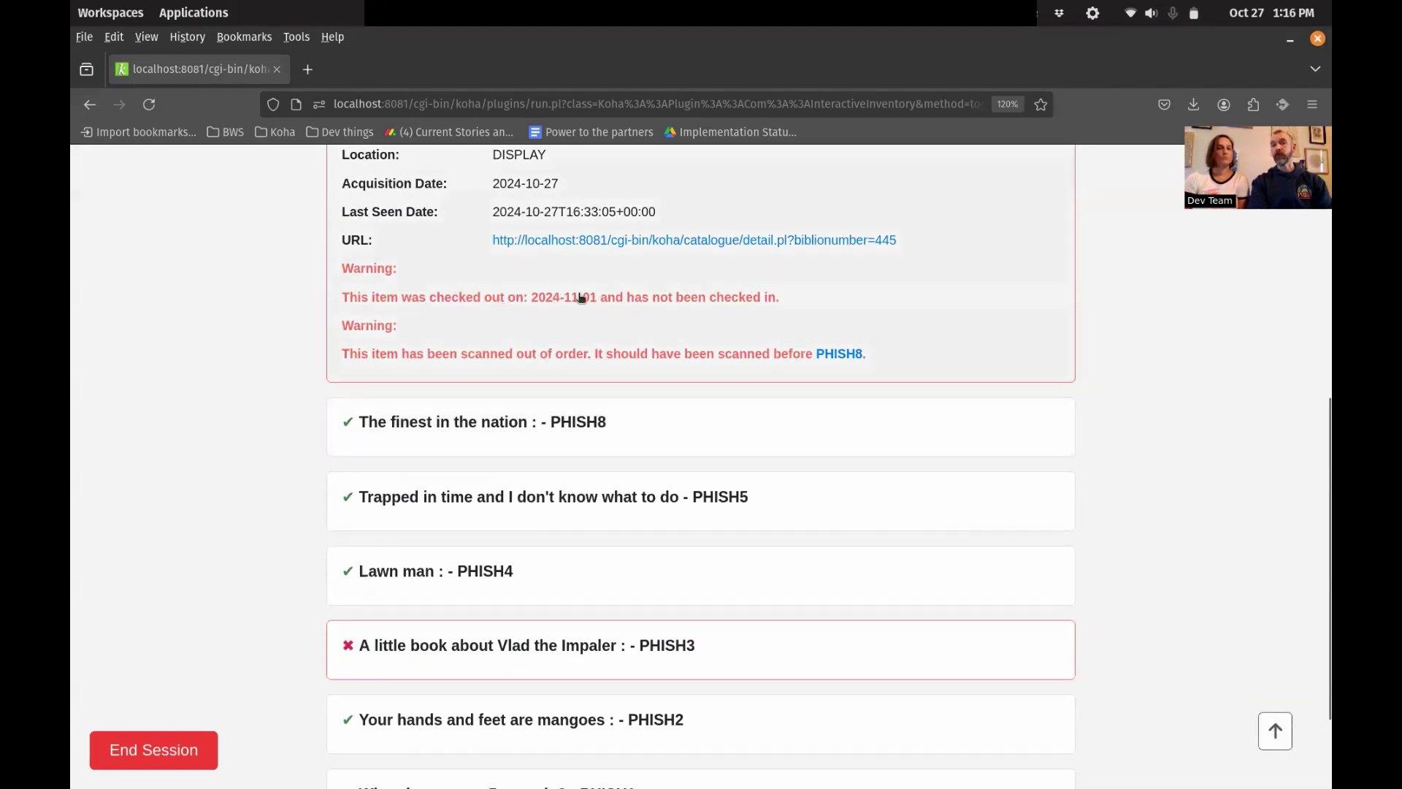
{"action": "scroll", "coordinate": [667, 316], "scroll_direction": "up", "scroll_amount": 3}
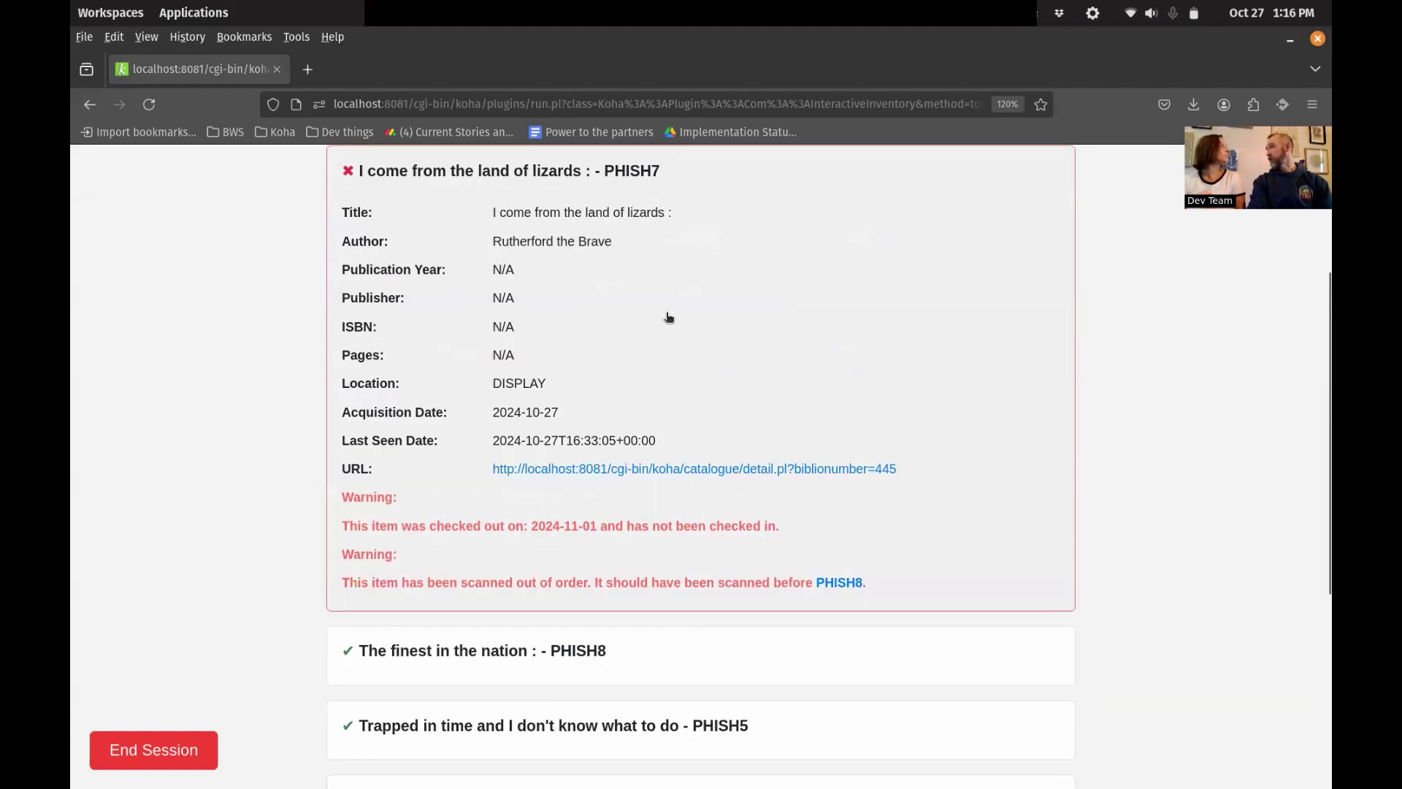
{"action": "scroll", "coordinate": [668, 317], "scroll_direction": "up", "scroll_amount": 3}
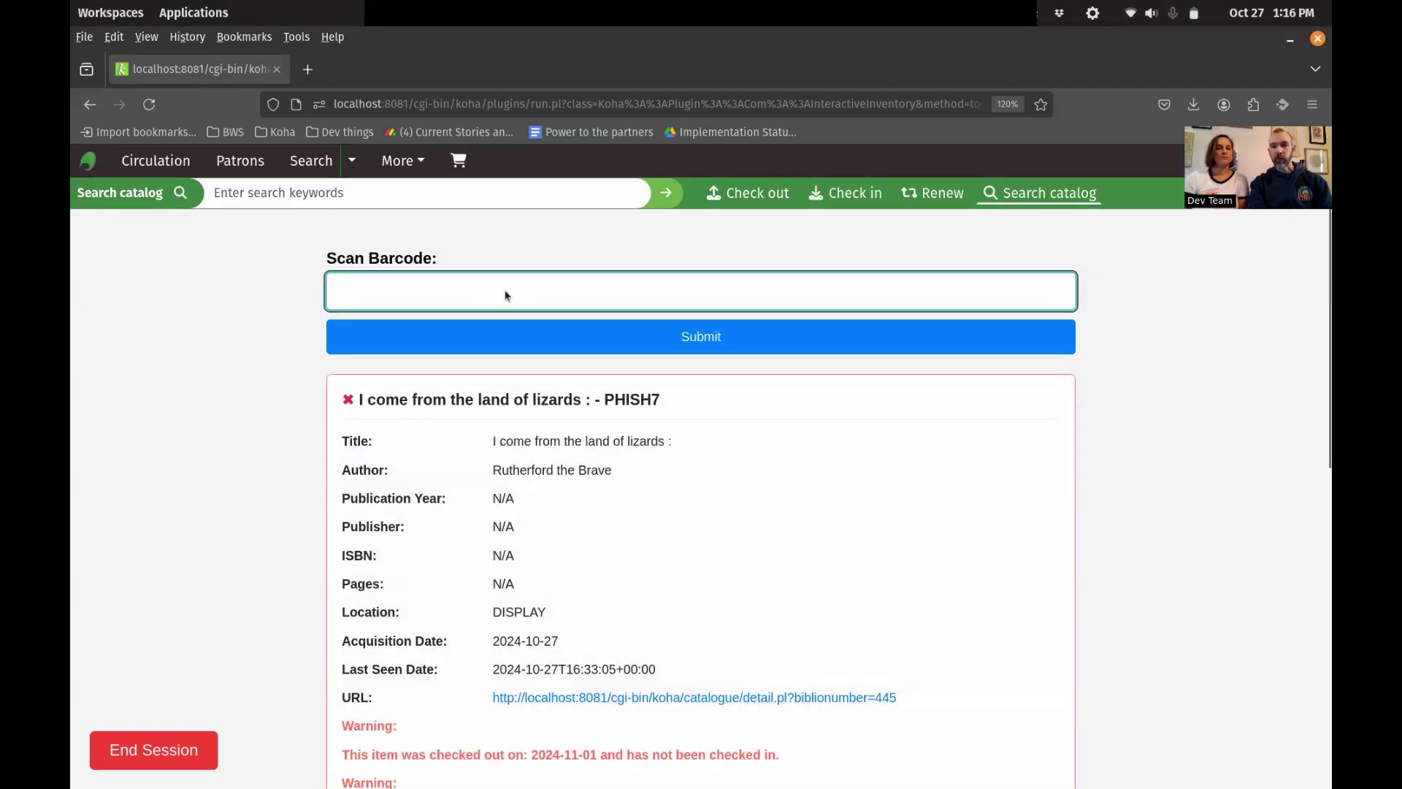
{"action": "scroll", "coordinate": [504, 294], "scroll_direction": "down", "scroll_amount": 3}
{"action": "scroll", "coordinate": [506, 294], "scroll_direction": "up", "scroll_amount": 3}
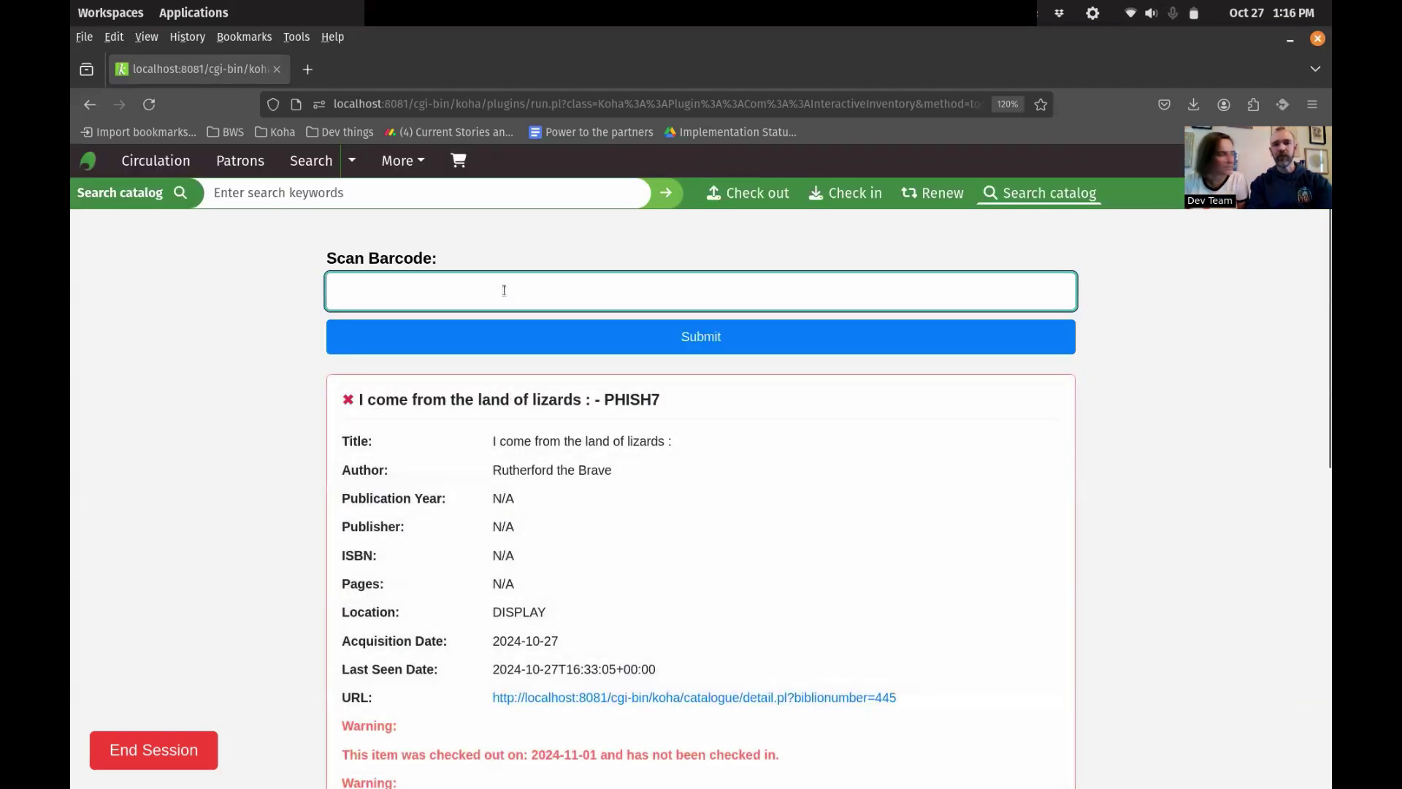
Step: Scan barcodes PHISH6, PHISH9 and PHISH10 and review their out-of-order flags
{"action": "type", "text": "PHISH6"}
{"action": "key", "text": "Return"}
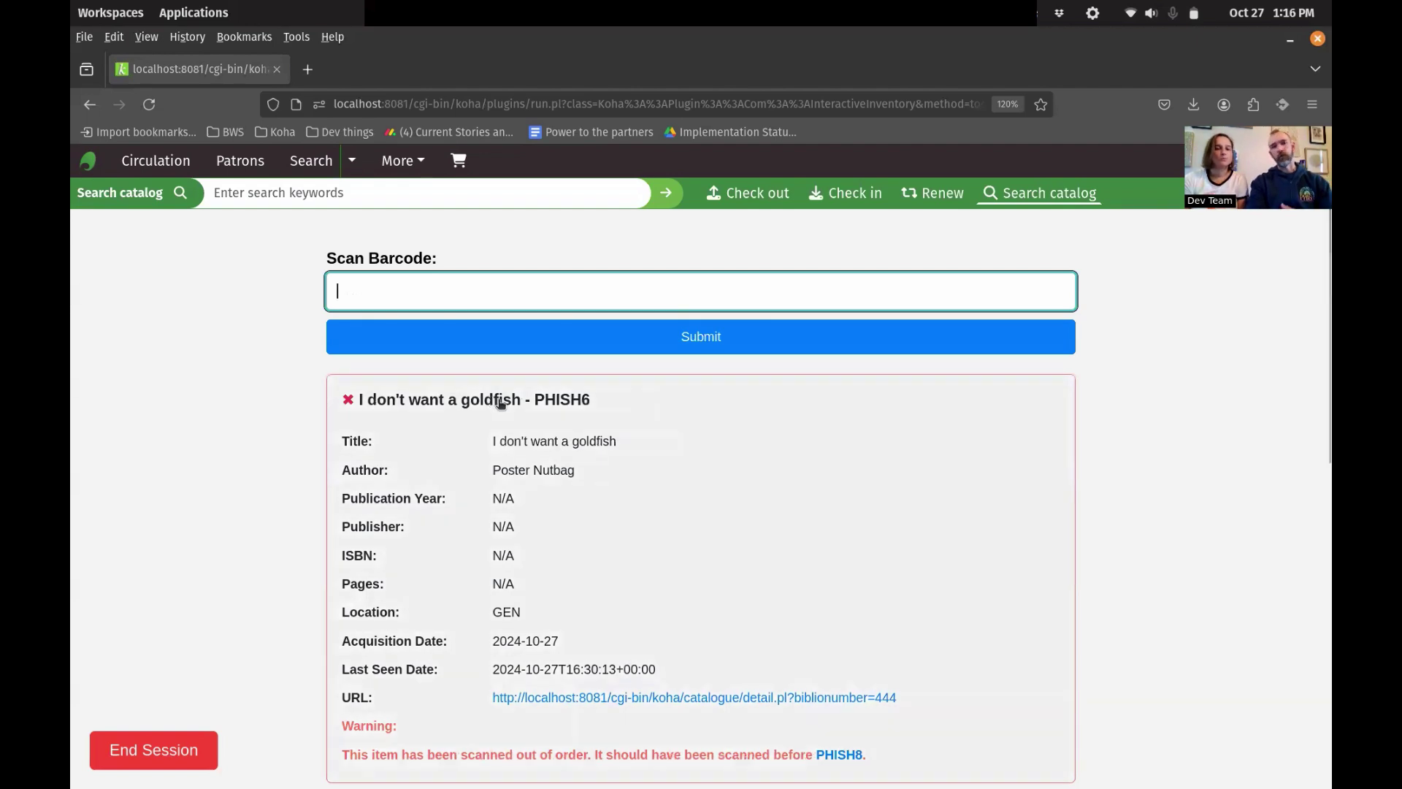
{"action": "type", "text": "PHISH9"}
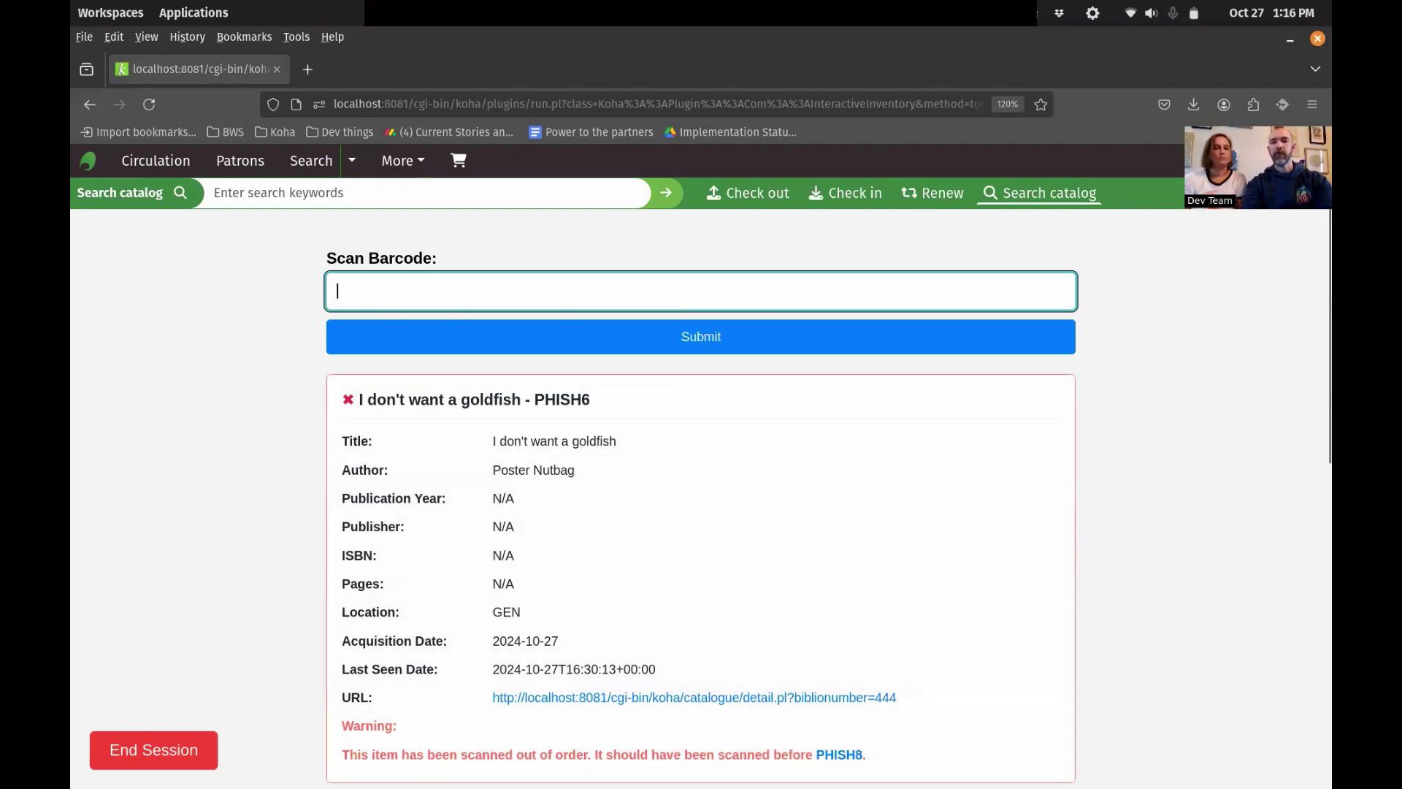
{"action": "key", "text": "Return"}
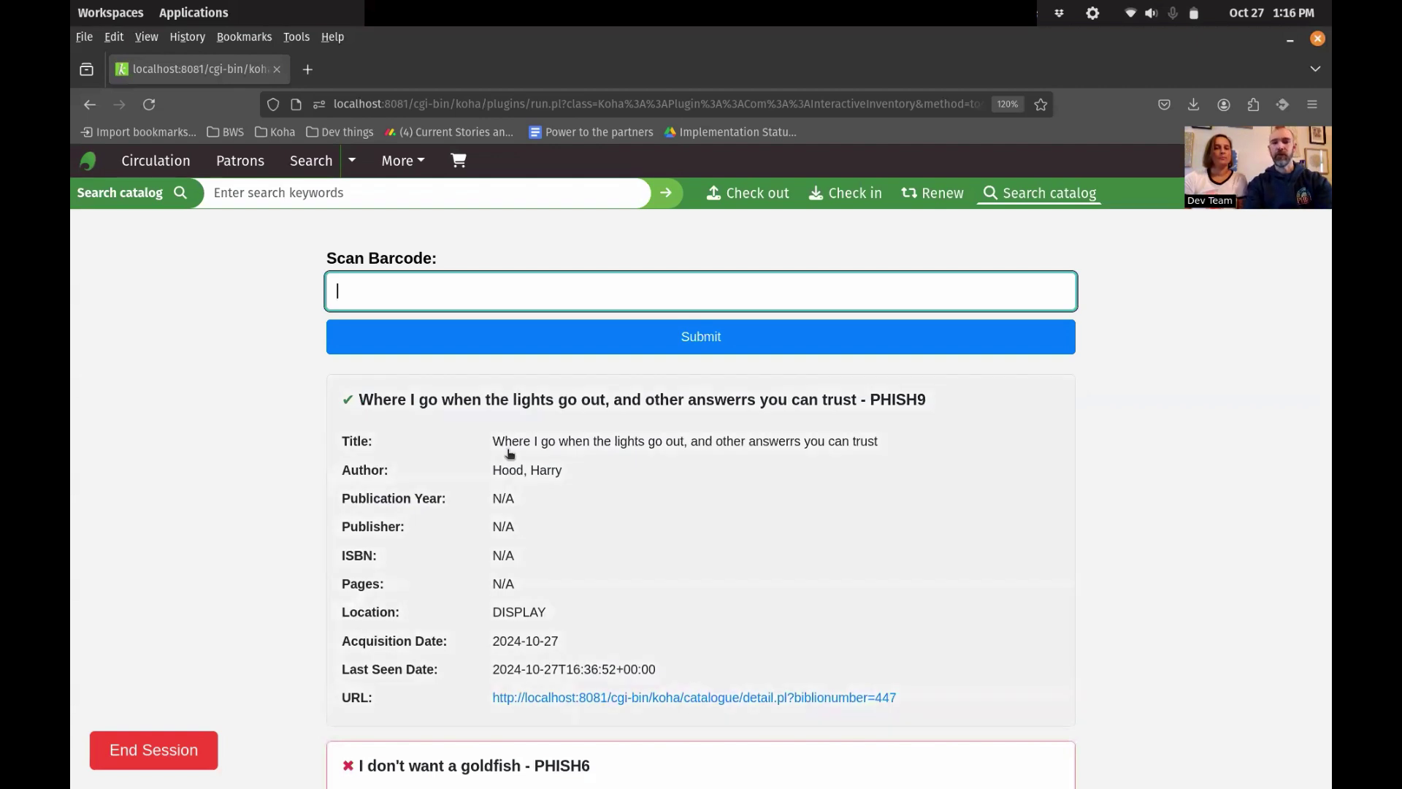
{"action": "type", "text": "PHISH10"}
{"action": "key", "text": "Return"}
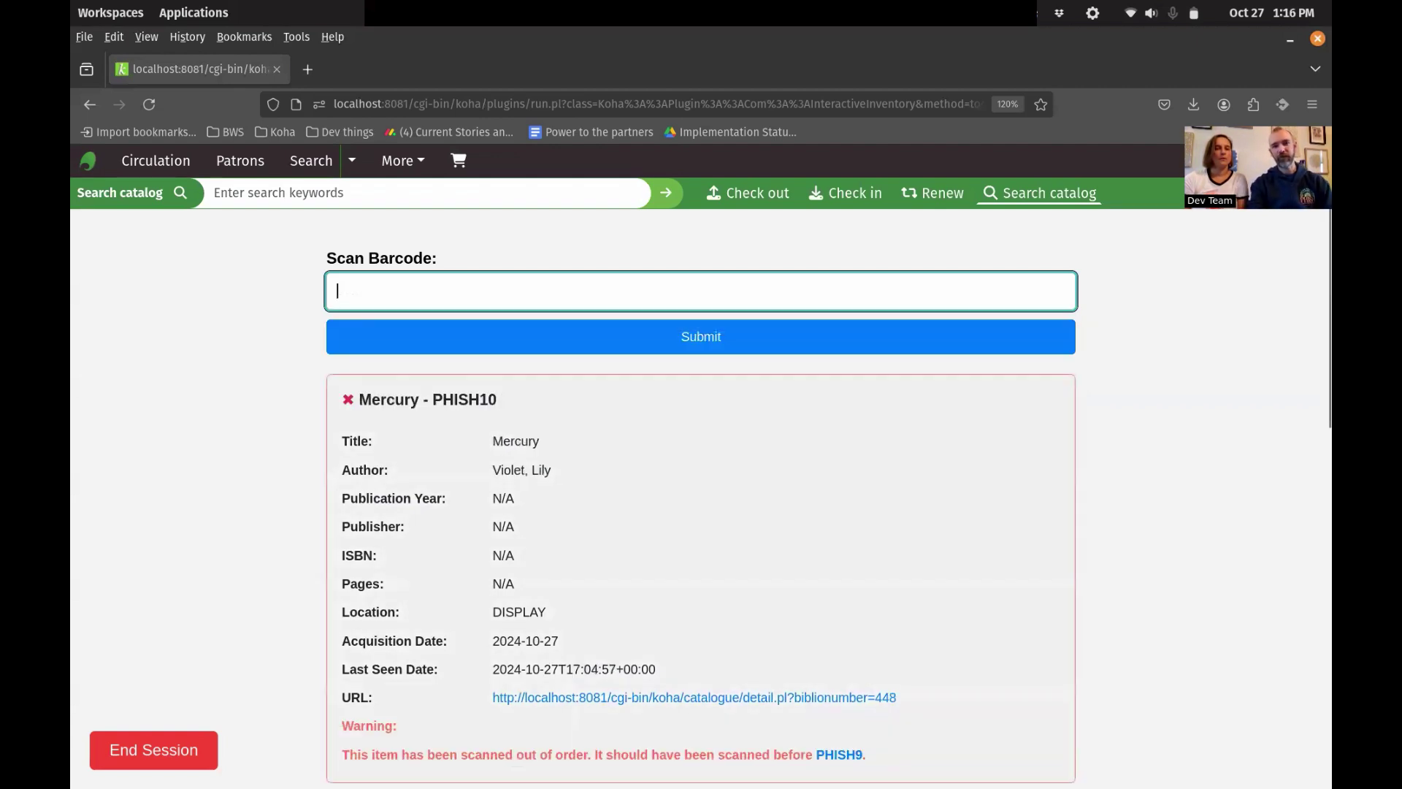
{"action": "scroll", "coordinate": [534, 586], "scroll_direction": "down", "scroll_amount": 1}
{"action": "scroll", "coordinate": [533, 586], "scroll_direction": "down", "scroll_amount": 3}
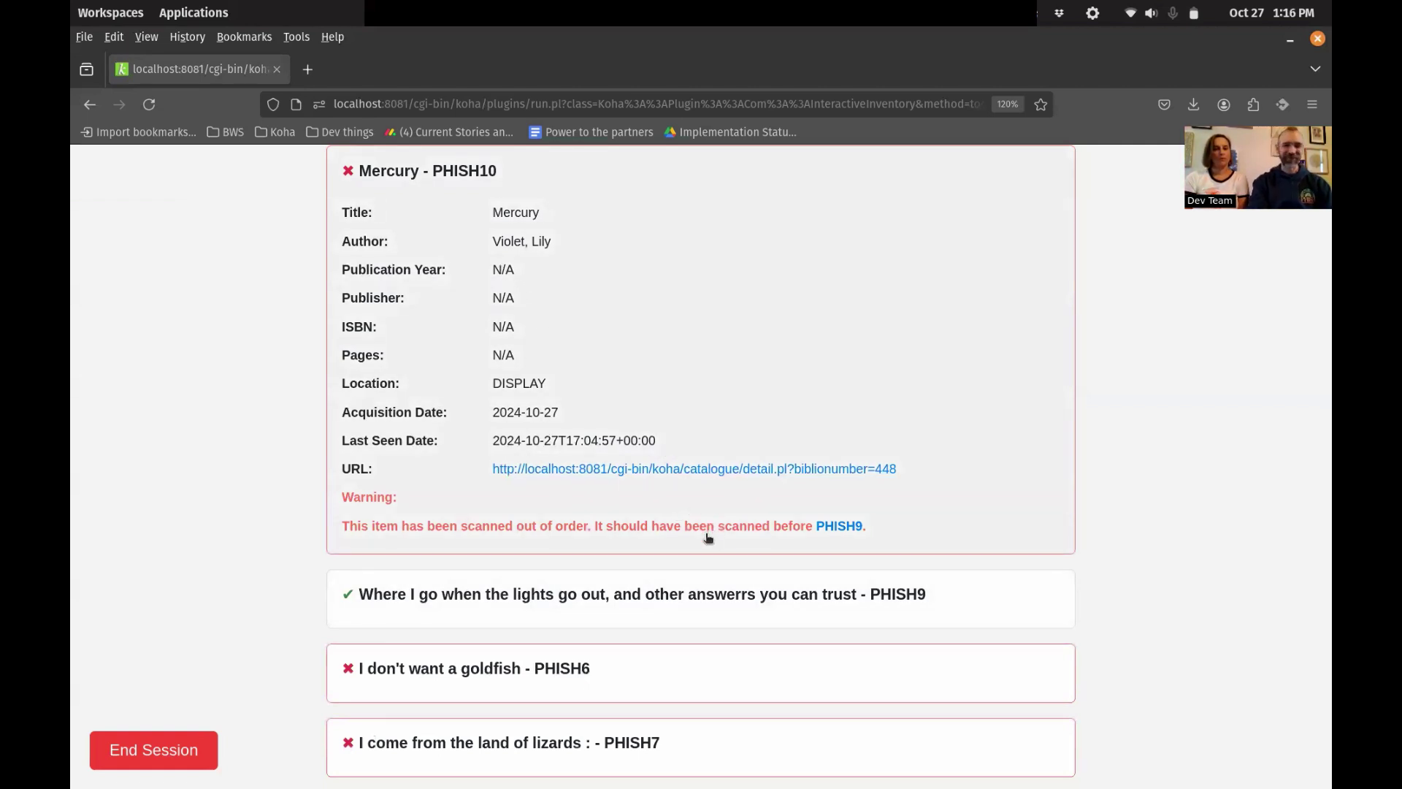
{"action": "scroll", "coordinate": [579, 538], "scroll_direction": "up", "scroll_amount": 3}
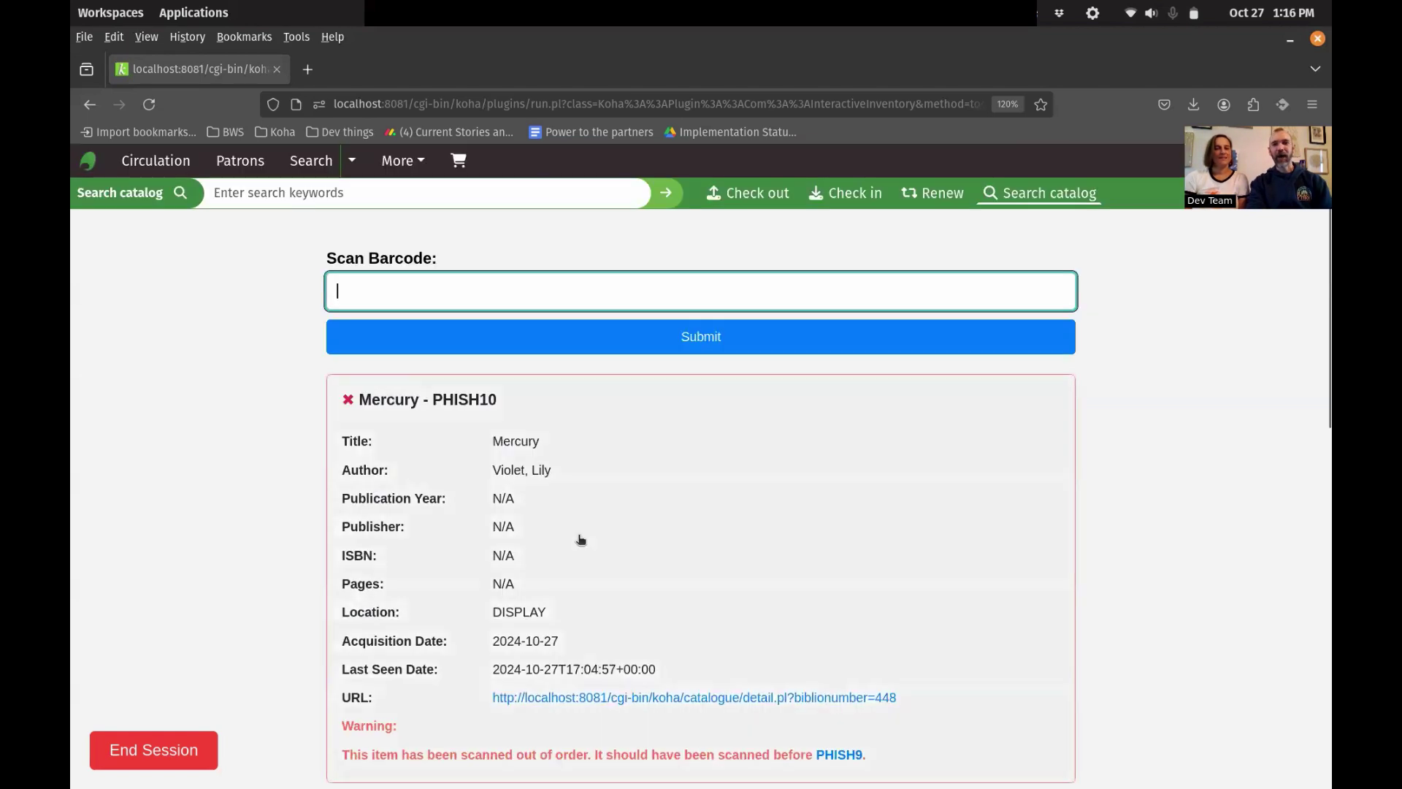
Step: Collapse the Mercury (PHISH10) result and toggle the PHISH9 entry open and closed
{"action": "left_click", "coordinate": [549, 409]}
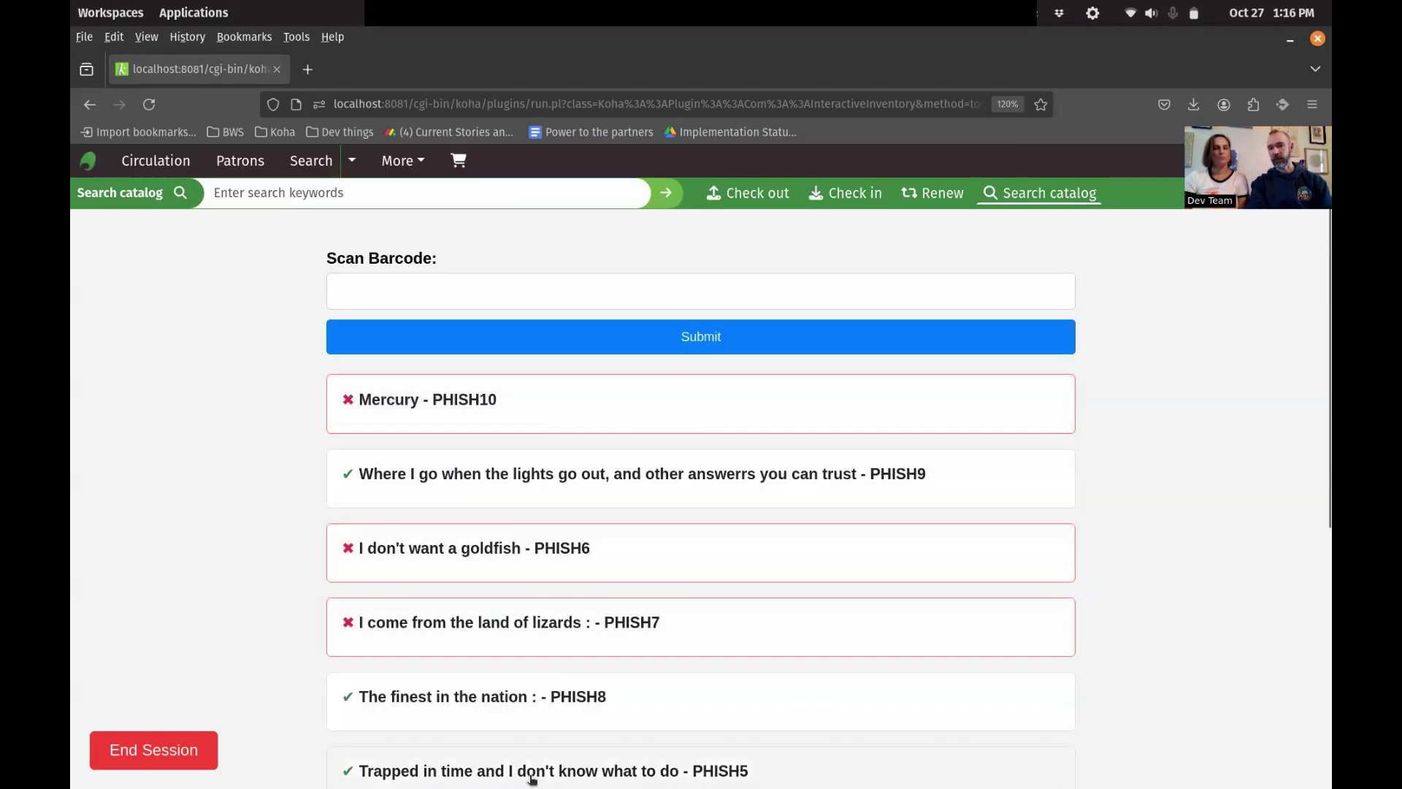
{"action": "scroll", "coordinate": [1093, 515], "scroll_direction": "down", "scroll_amount": 5}
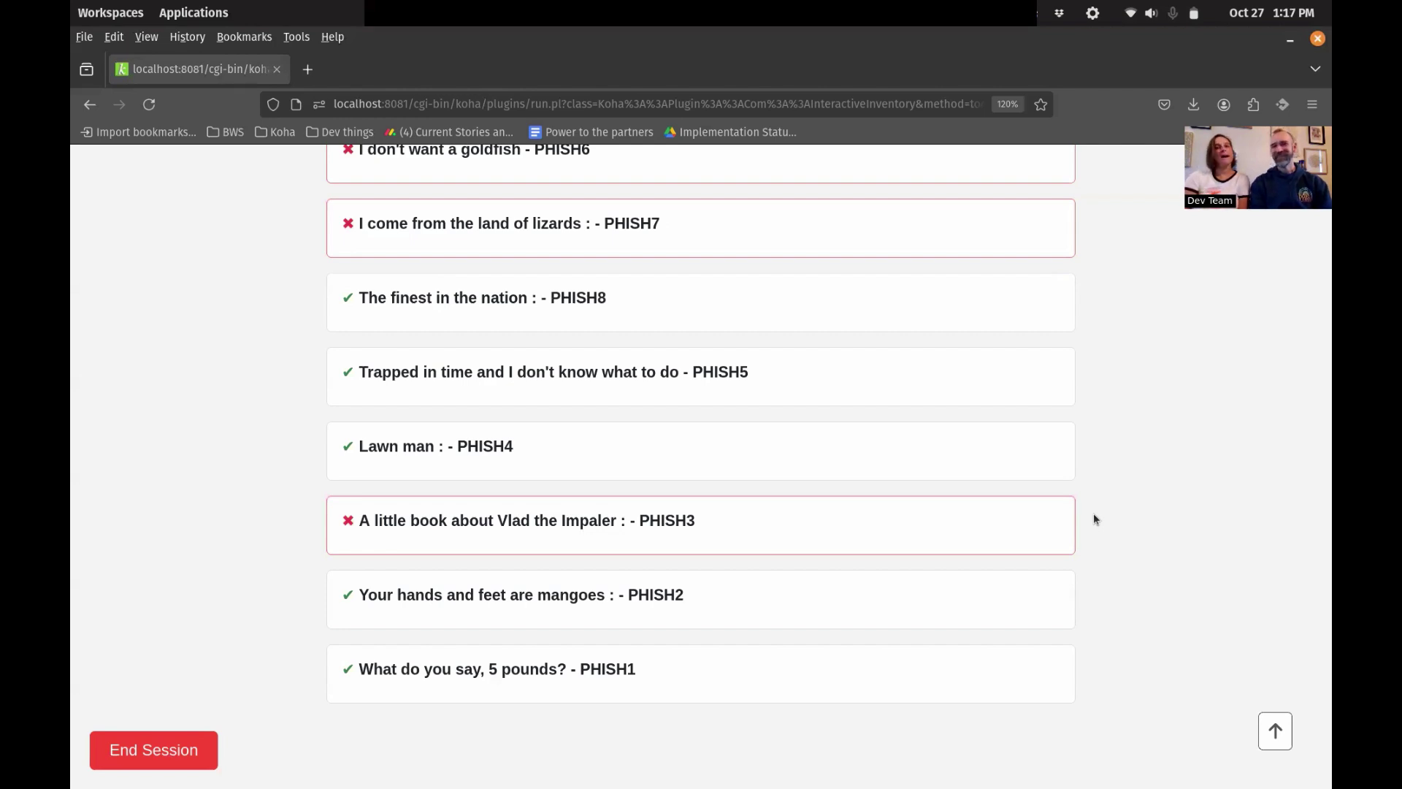
{"action": "scroll", "coordinate": [1093, 519], "scroll_direction": "up", "scroll_amount": 5}
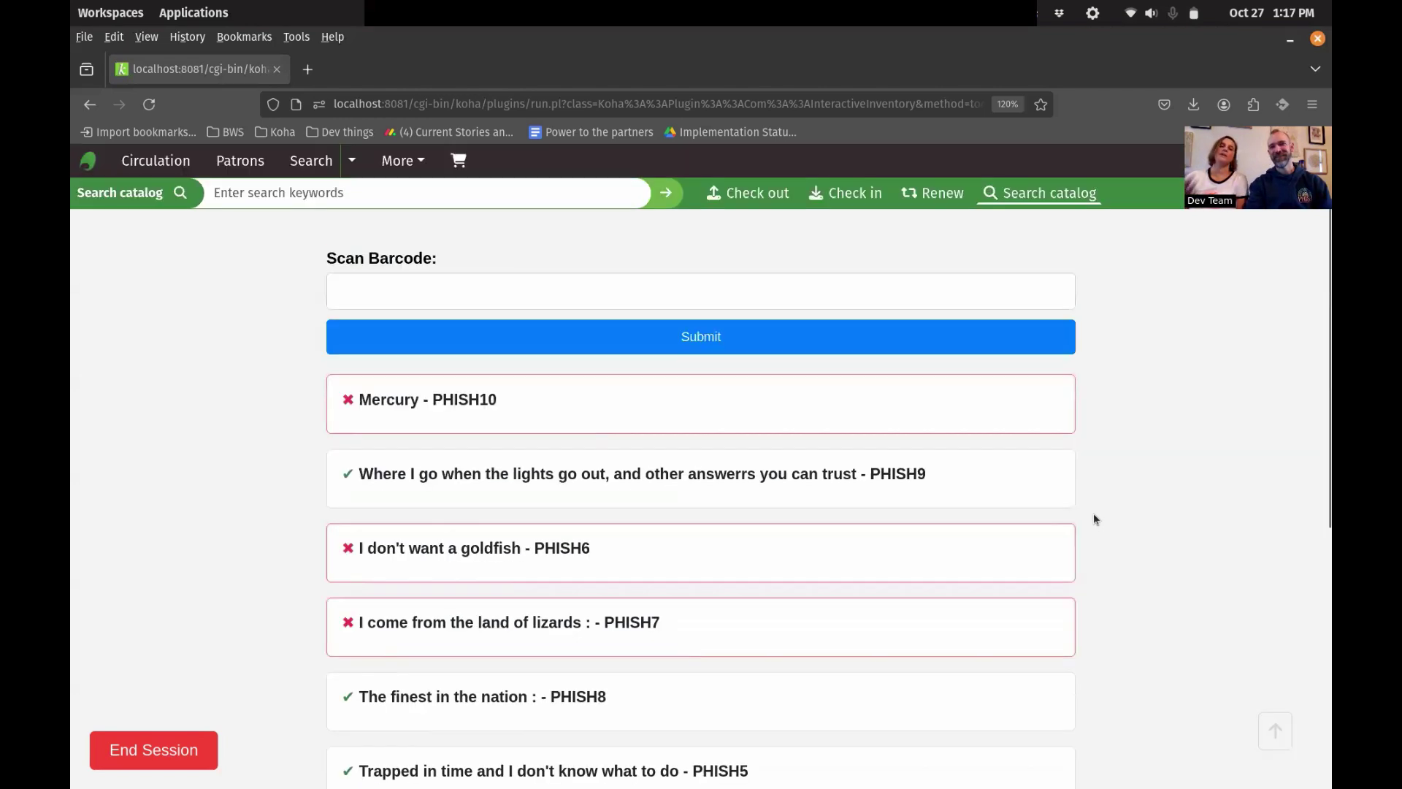
{"action": "left_click", "coordinate": [847, 495]}
{"action": "left_click", "coordinate": [847, 495]}
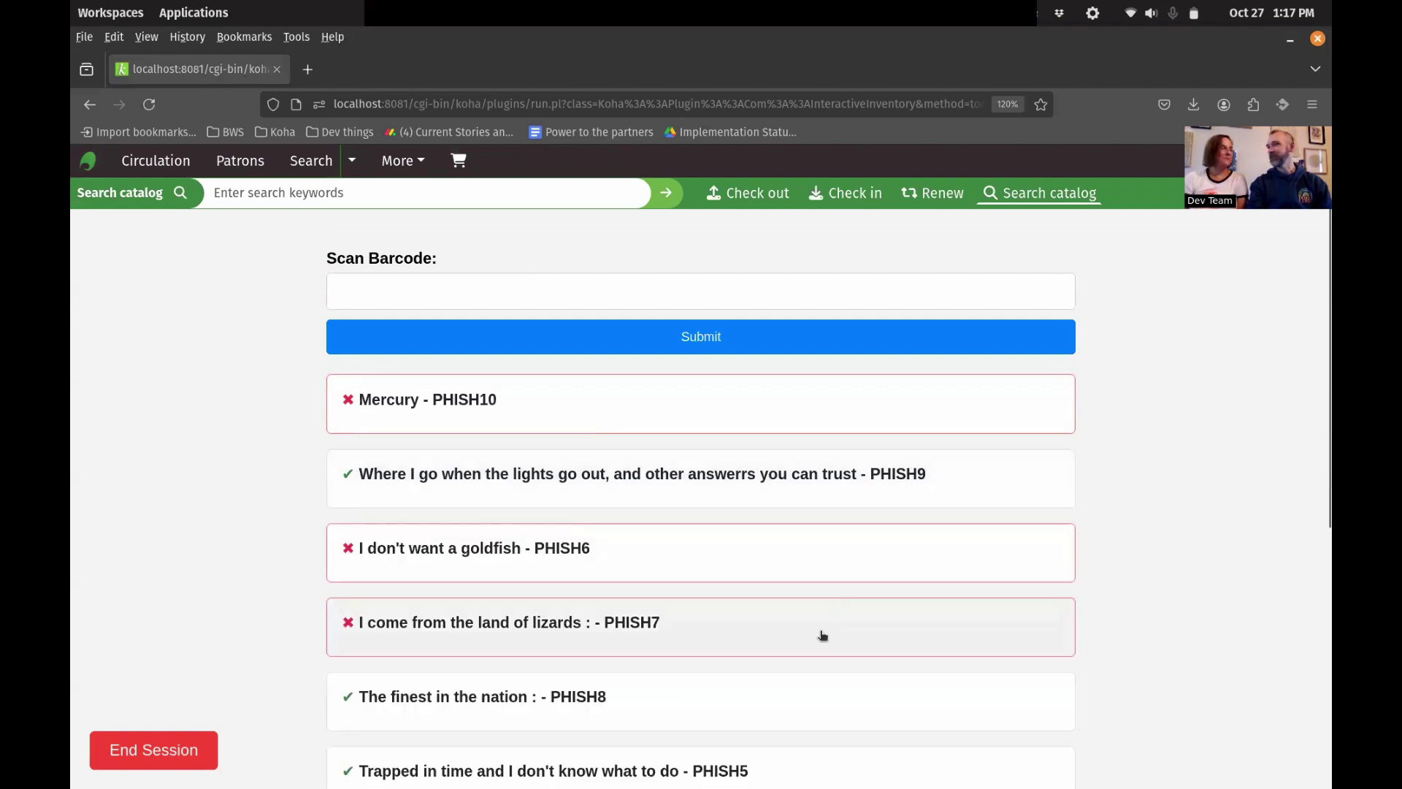